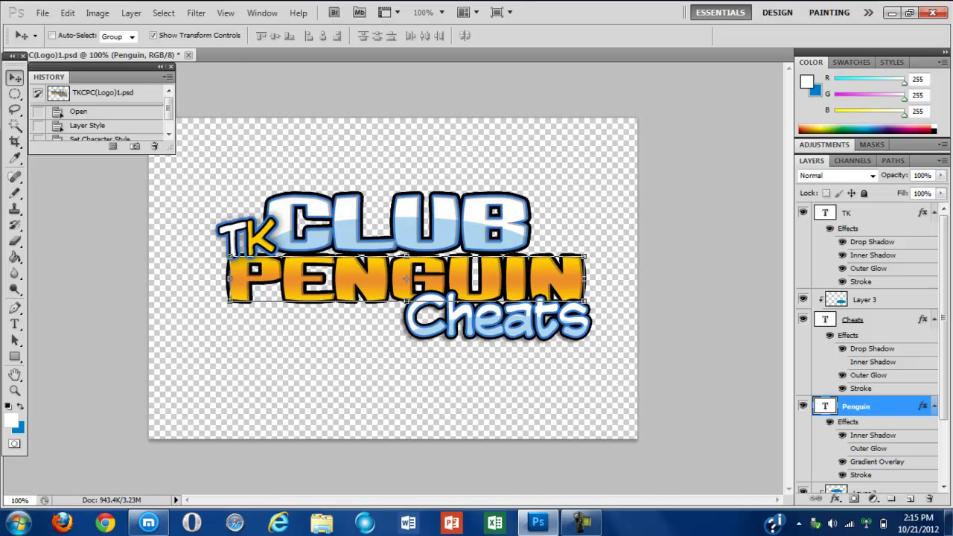
- Create a new 800 × 500 pixel RGB Color document at 72 pixels/inch with transparent background contents
click(43, 13)
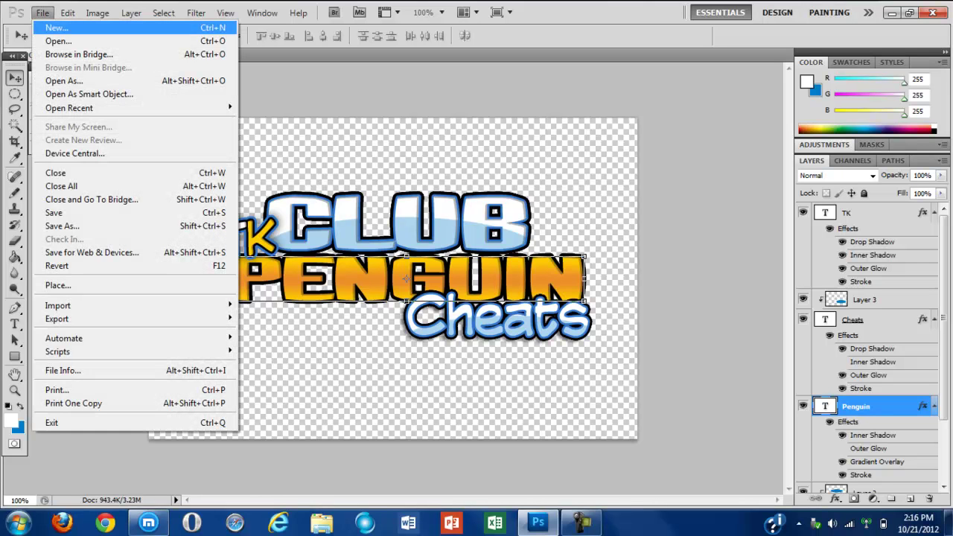
click(57, 27)
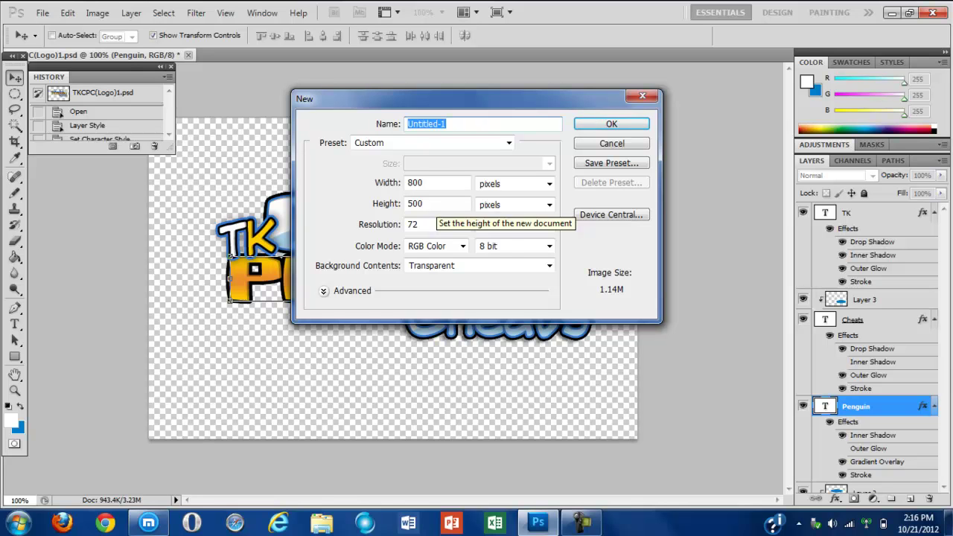
click(423, 182)
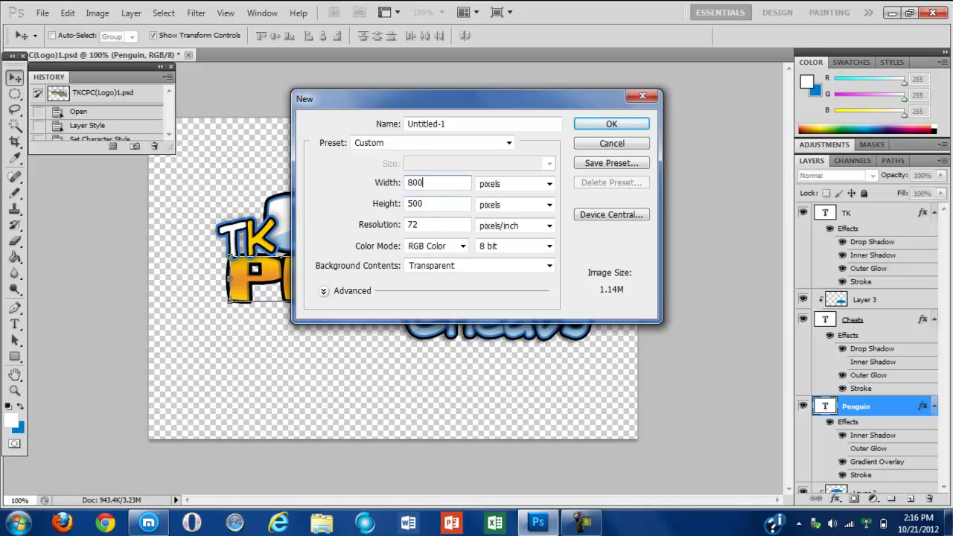
click(423, 203)
key(Escape)
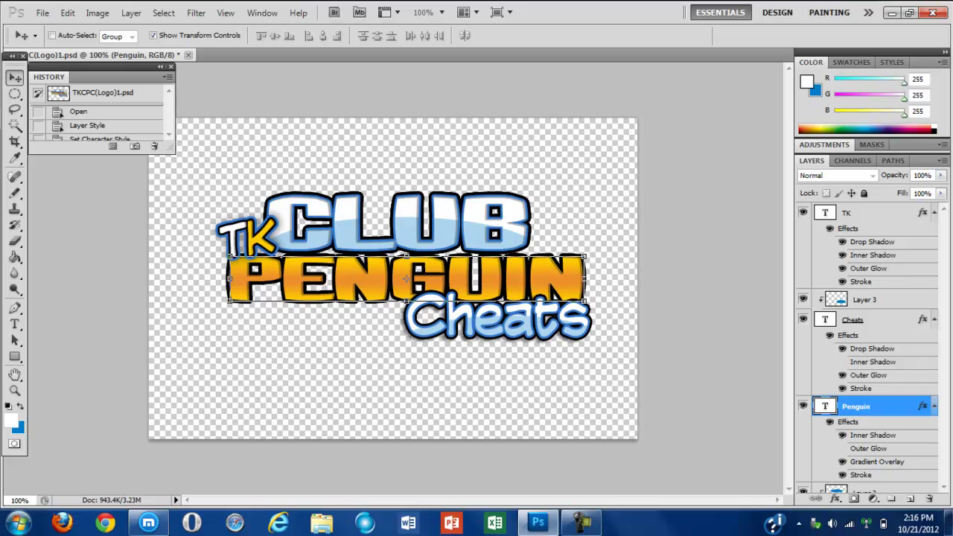
key(ctrl+alt+n)
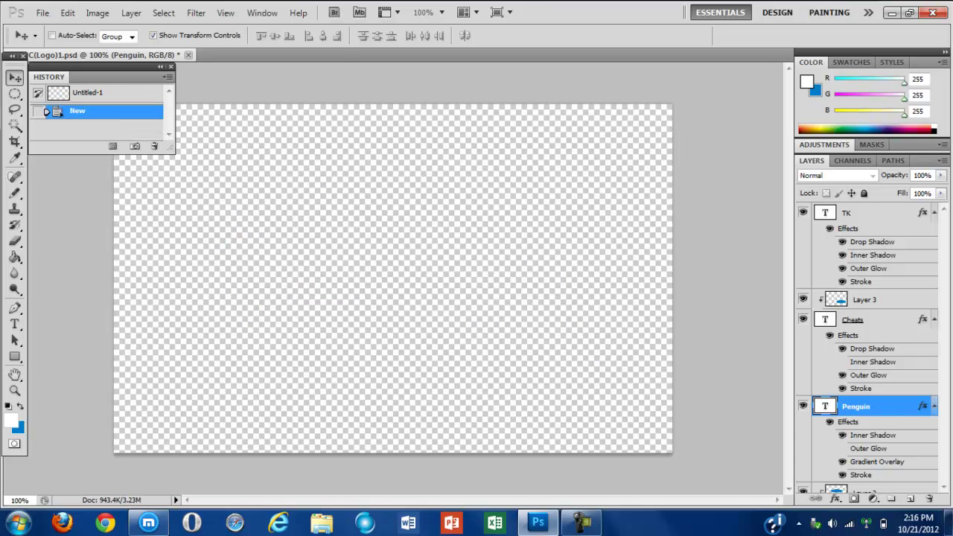
- Add the white text "Club" in Bumbastika Regular at 60 pt, placed in the upper middle of the canvas
key(t)
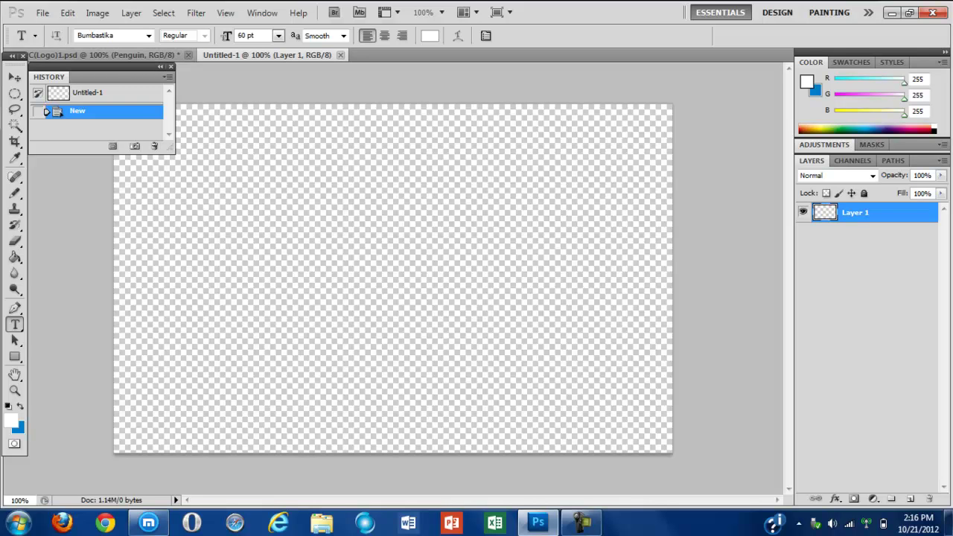
click(233, 149)
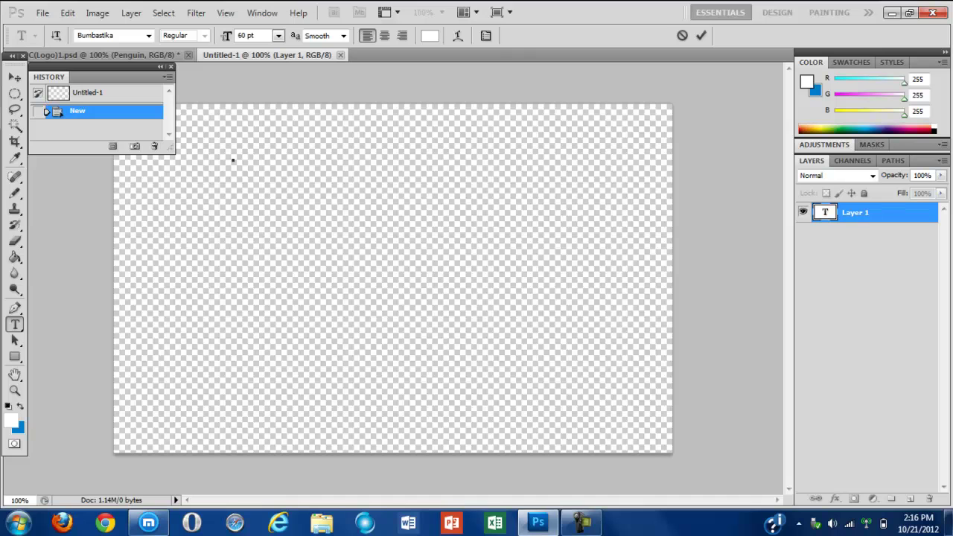
text(CLUB)
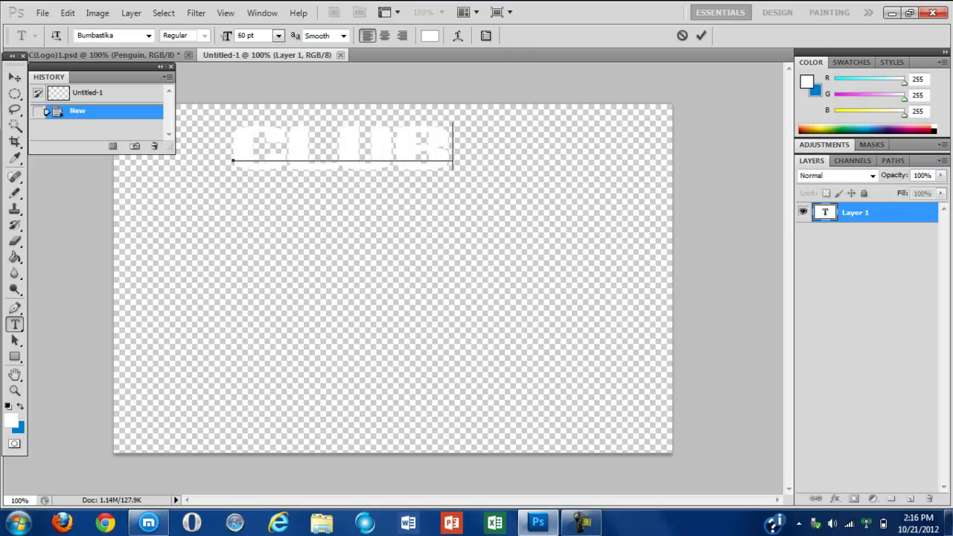
drag(343, 147, 382, 220)
click(702, 35)
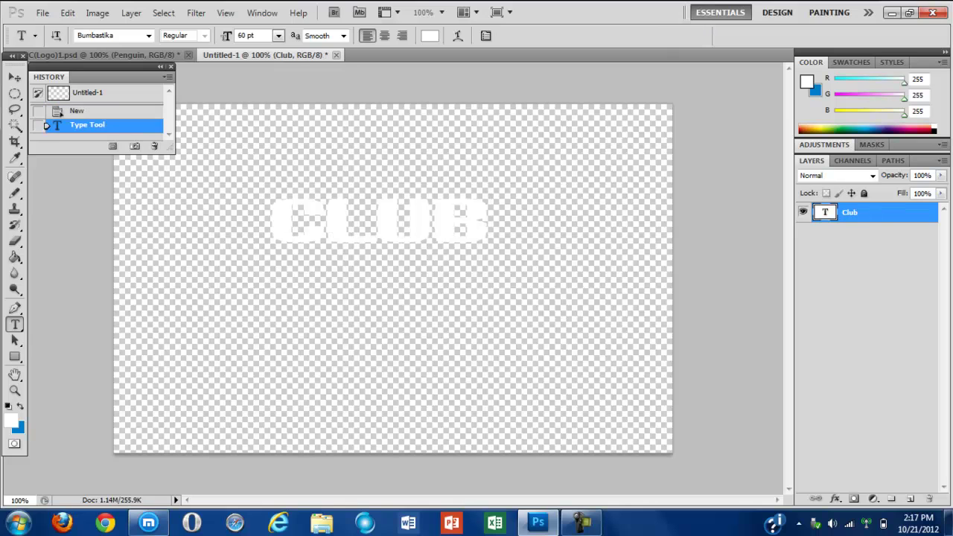
- Give the Club text layer a 3 px outside stroke in blue #258fe9
double_click(908, 212)
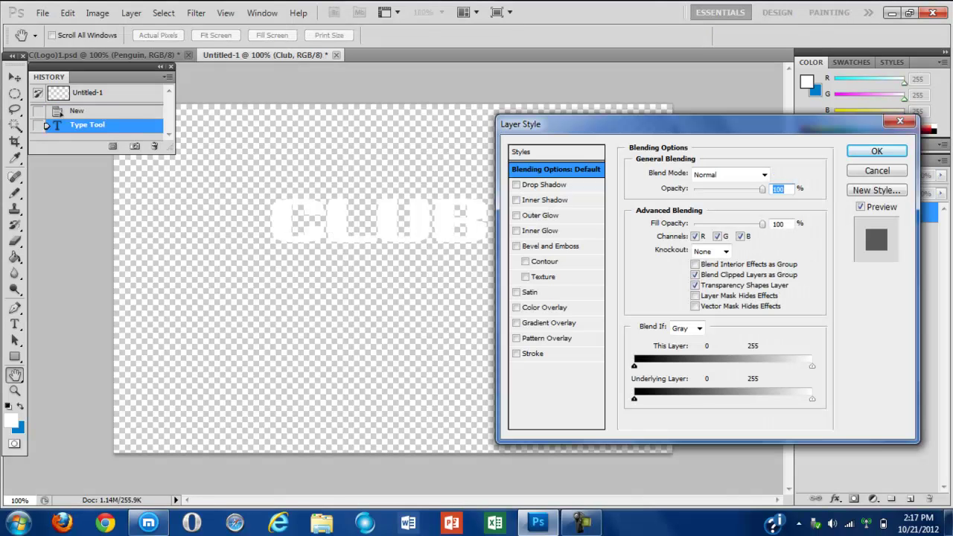
click(516, 353)
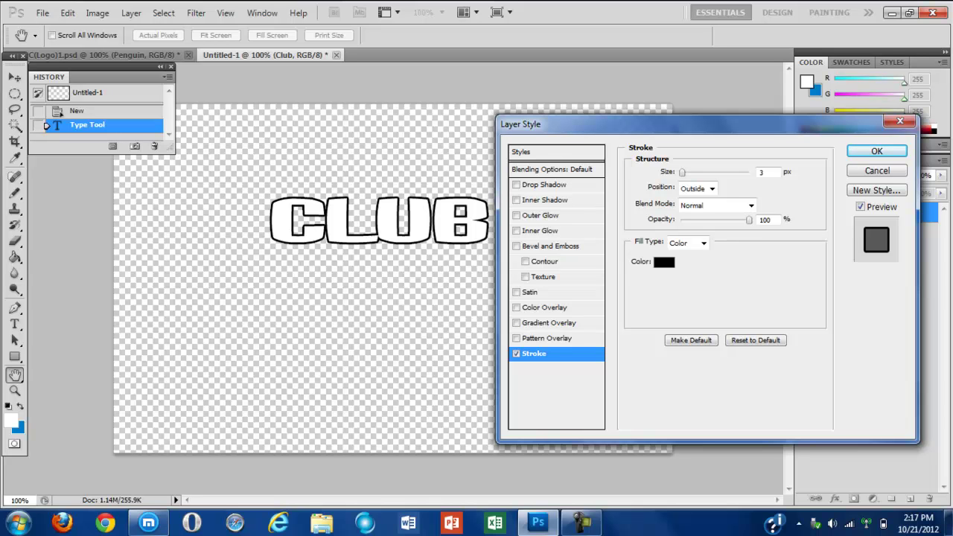
click(664, 261)
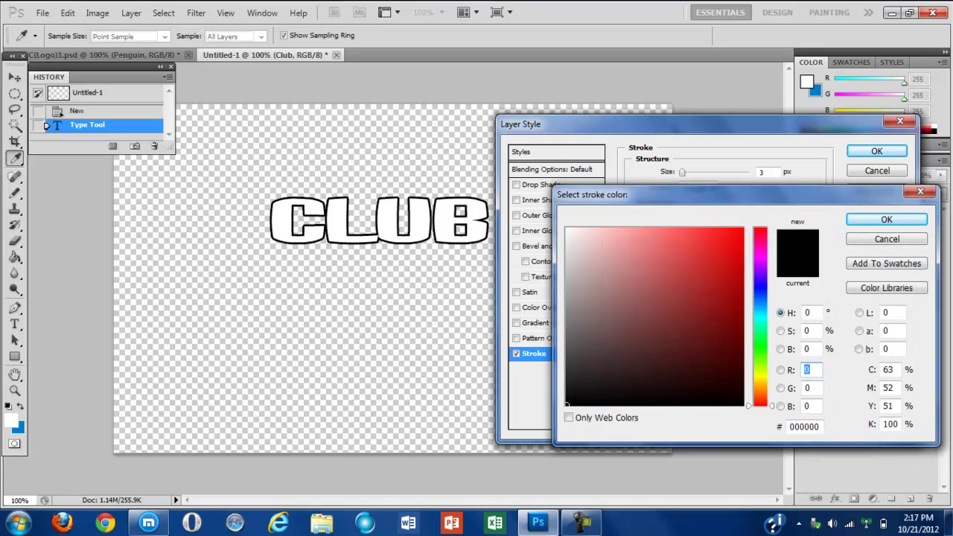
click(759, 321)
drag(759, 323, 760, 304)
click(711, 236)
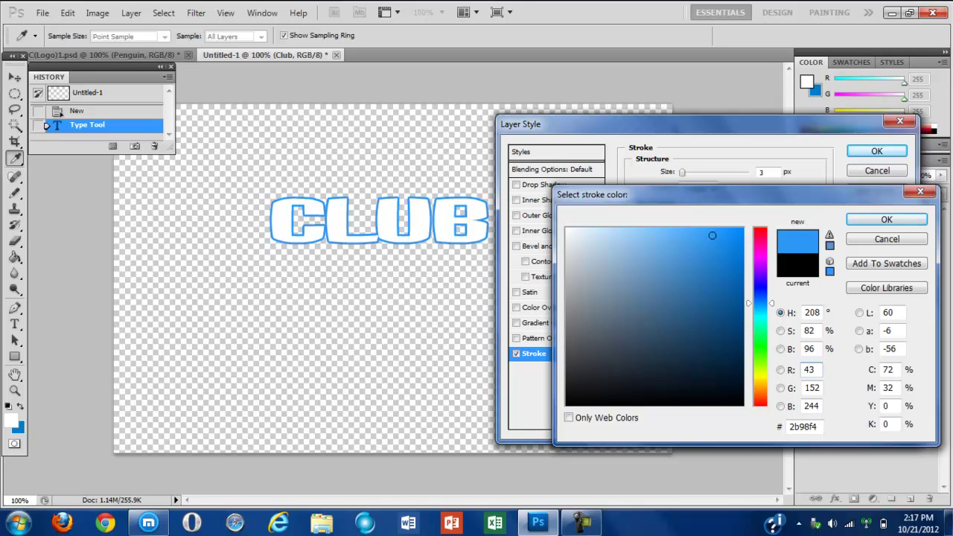
click(715, 243)
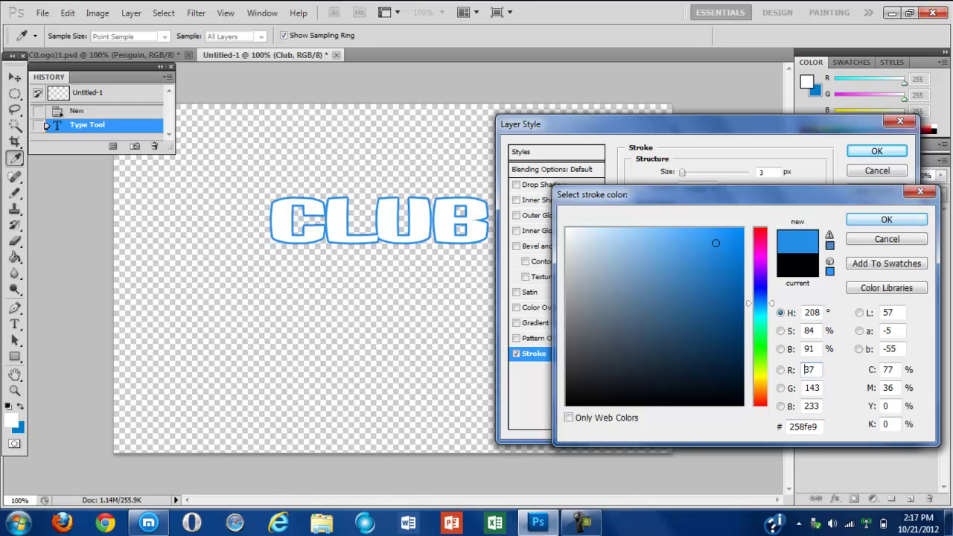
key(Return)
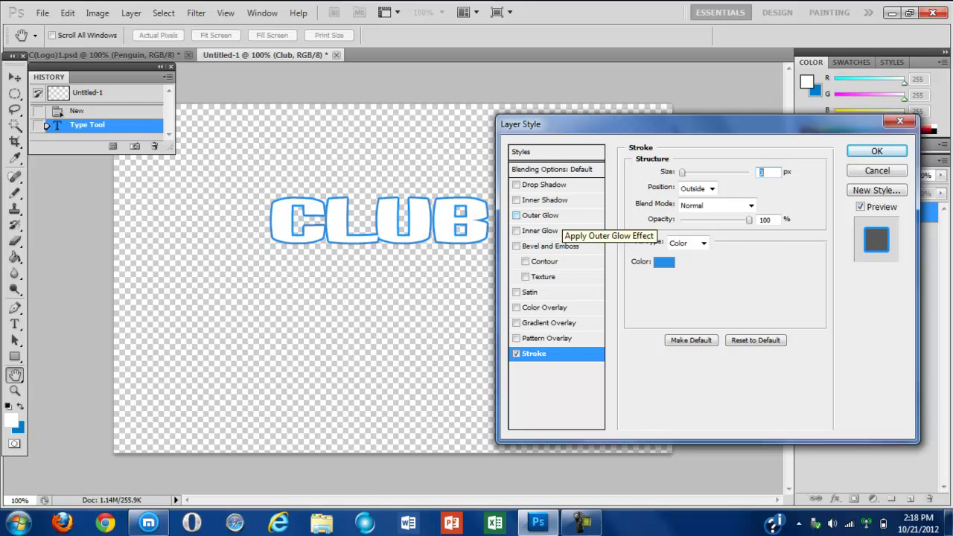
- Add an outer glow to the Club layer with Normal blend mode, 100% opacity and black colour #000000
click(551, 216)
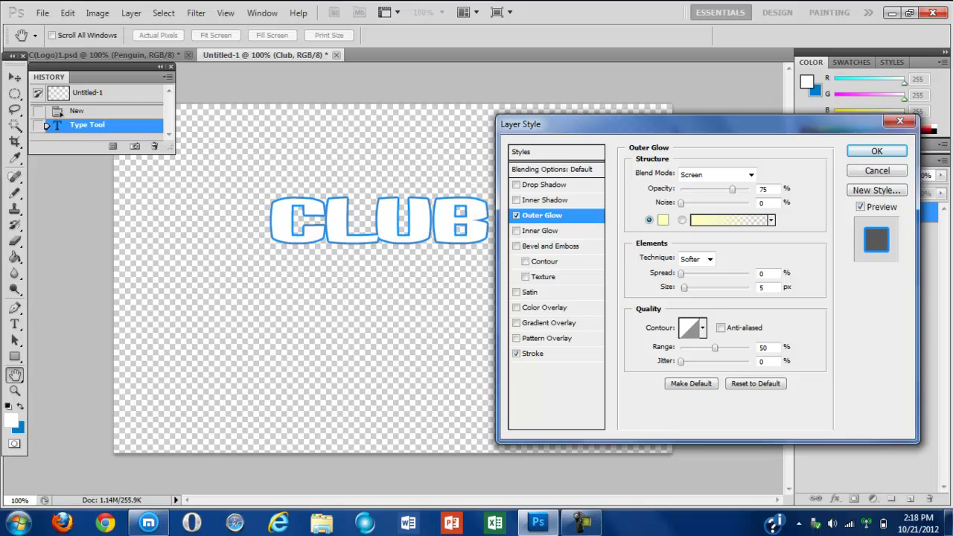
click(750, 175)
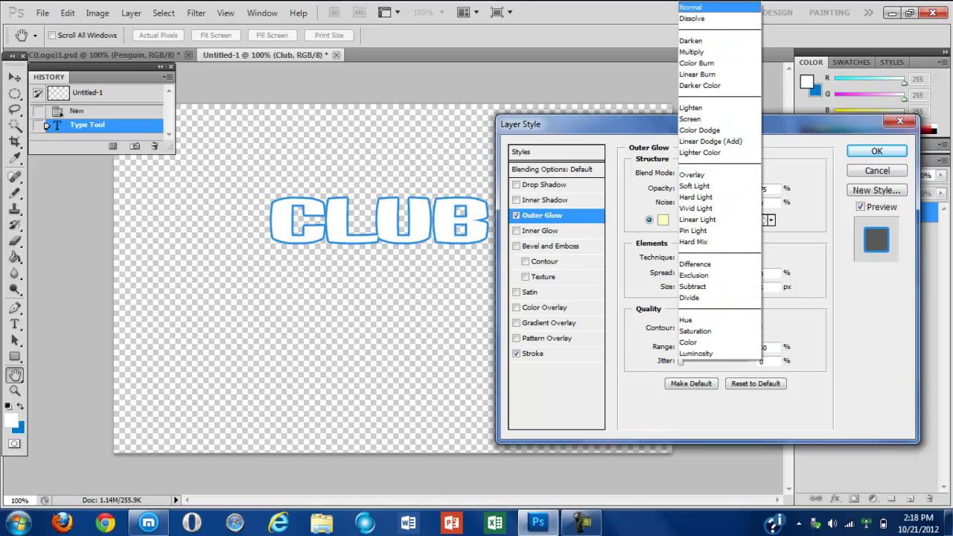
click(691, 6)
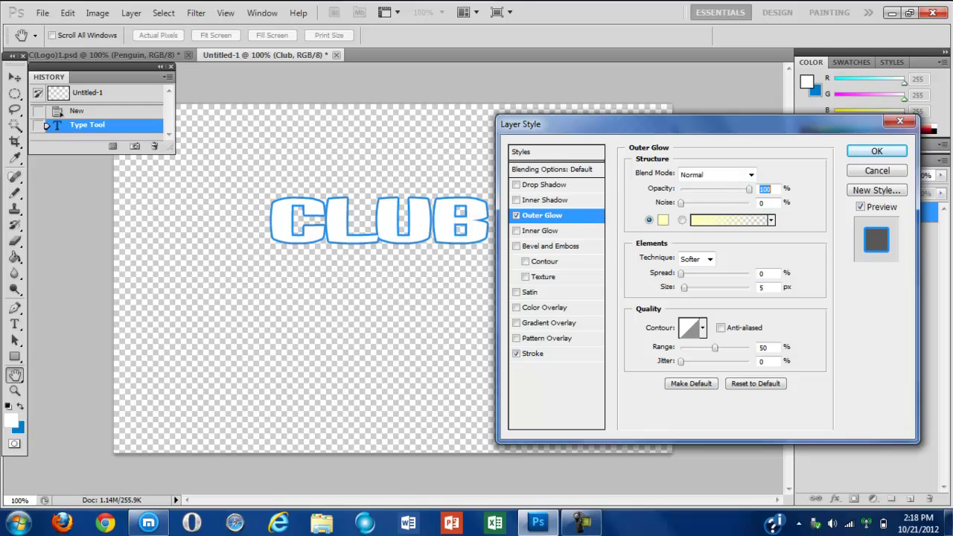
click(662, 219)
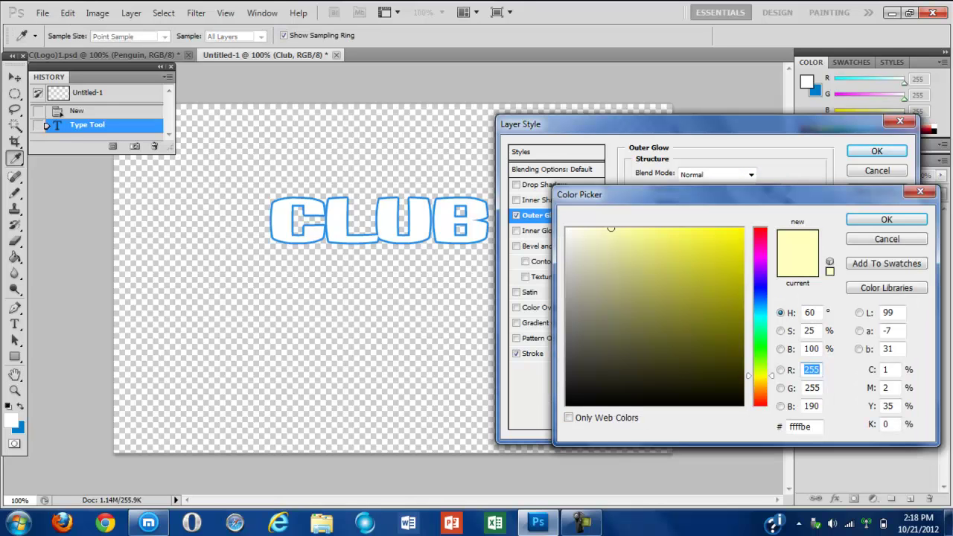
text(2)
drag(567, 403, 565, 406)
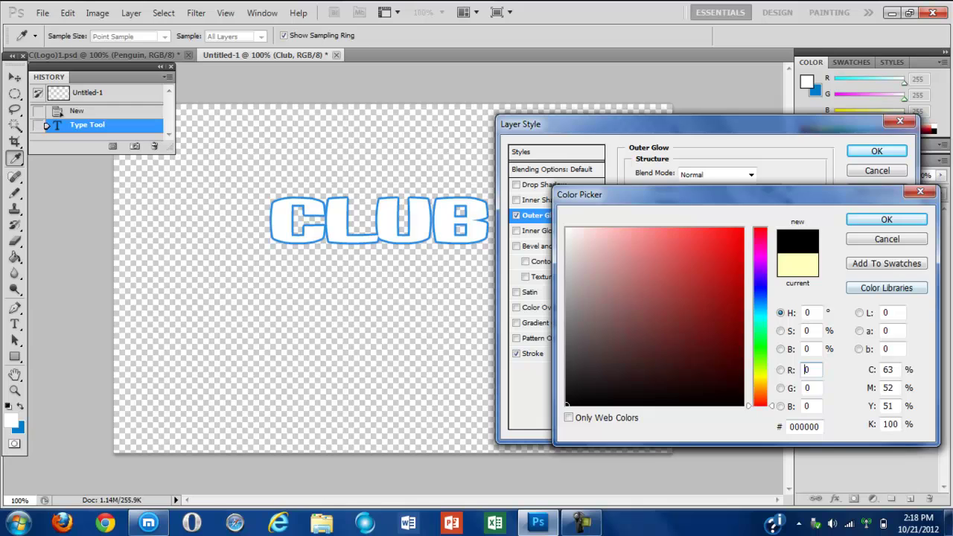
key(Return)
- Set the outer glow's spread to 100% and size to 6 px, and apply the layer style
drag(680, 273, 749, 273)
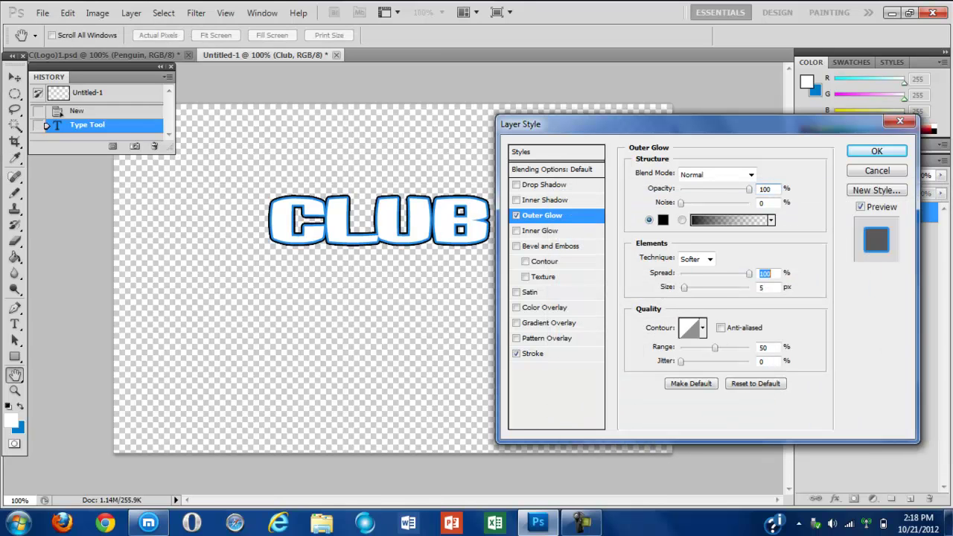
key(Tab)
key(Up)
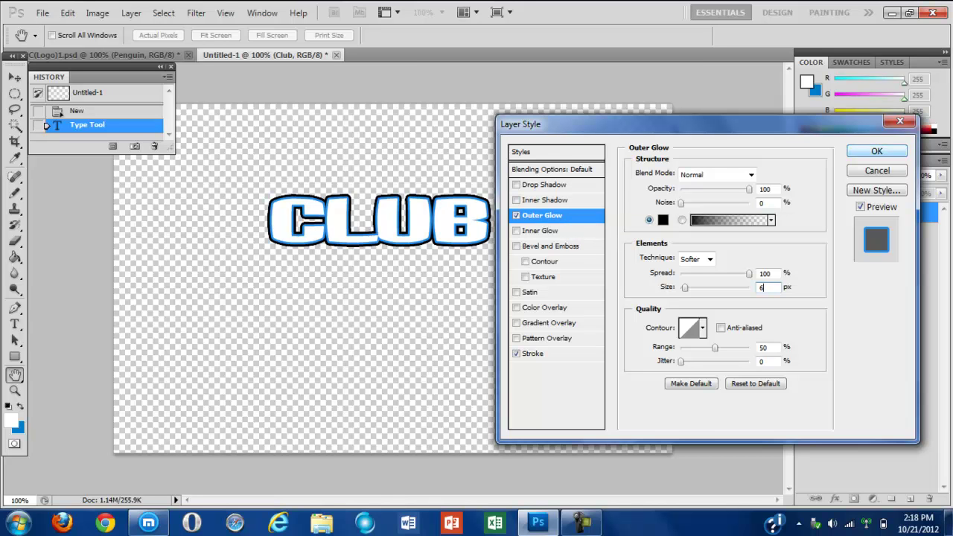
click(877, 151)
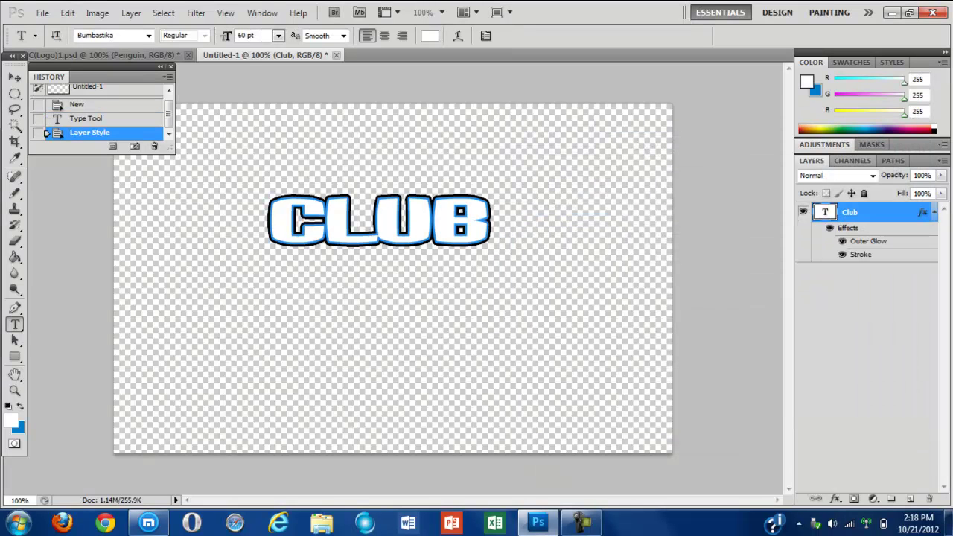
- Move the CLUB text slightly to the right and duplicate its layer
key(v)
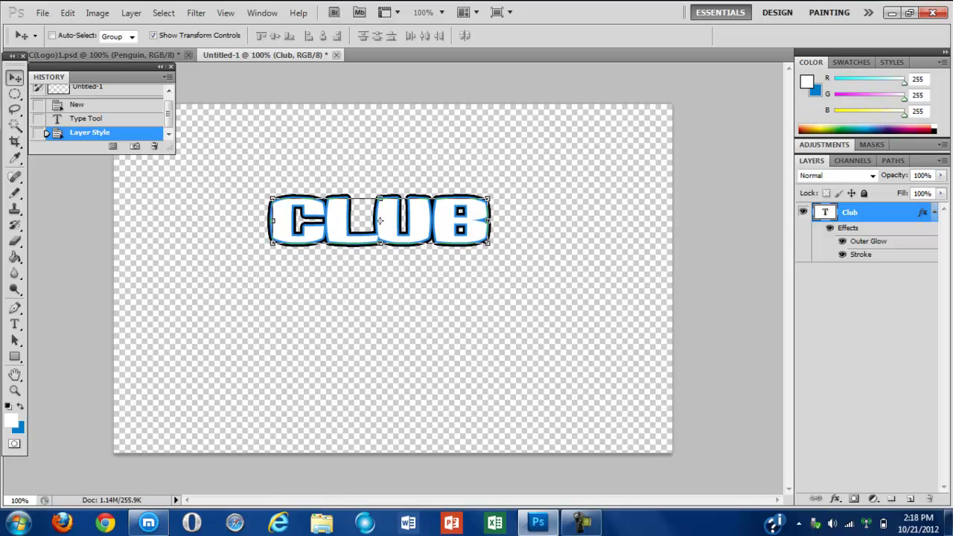
drag(379, 220, 399, 220)
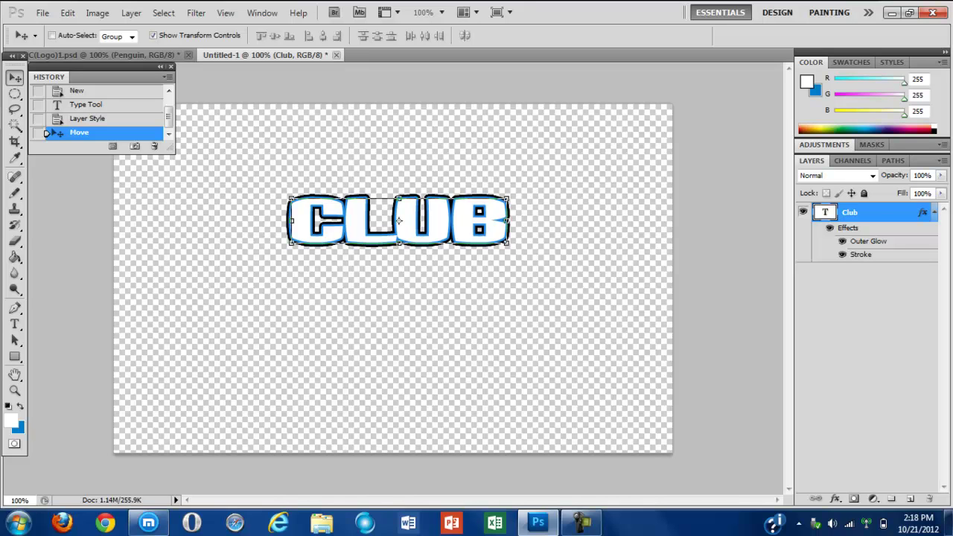
right_click(890, 212)
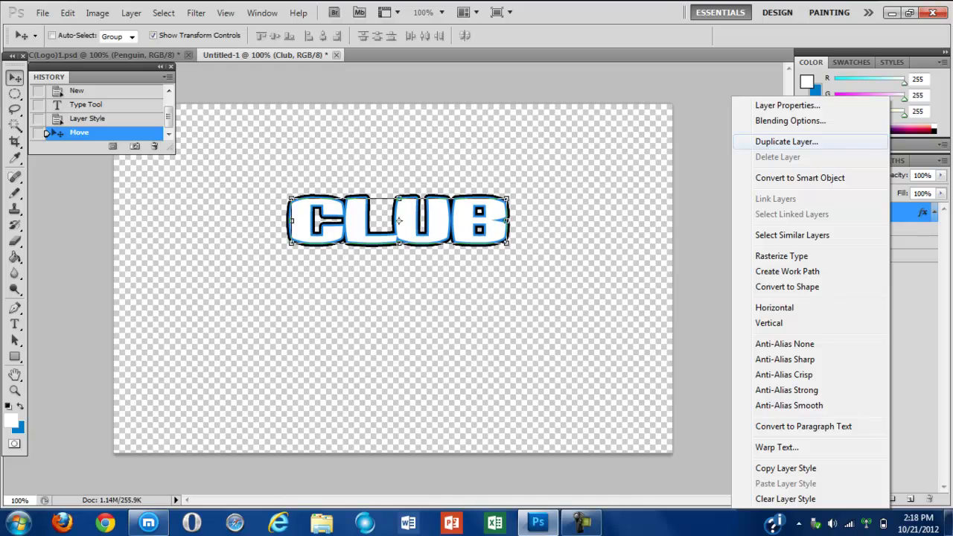
click(786, 141)
click(602, 156)
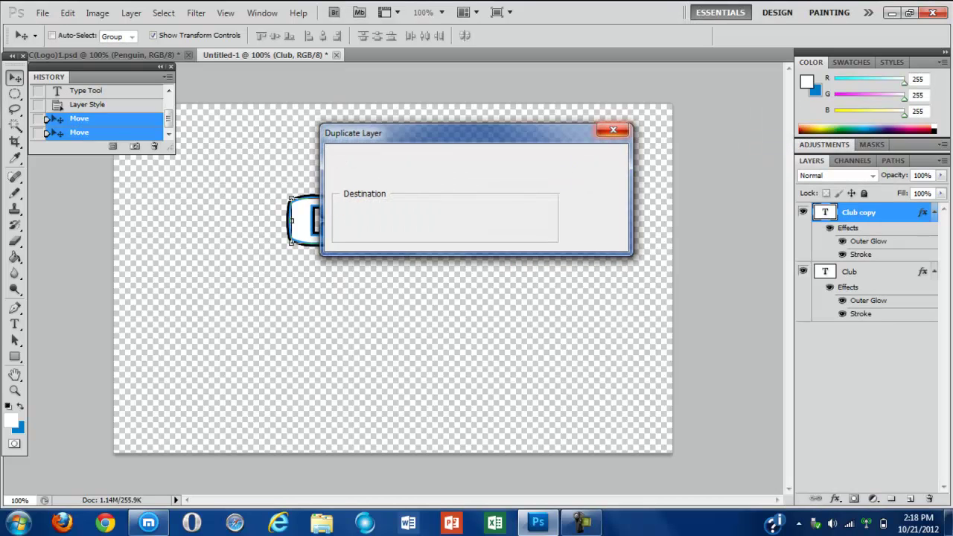
- Replace the duplicate layer's text with "Penguin" and place it directly beneath CLUB, starting further left
key(t)
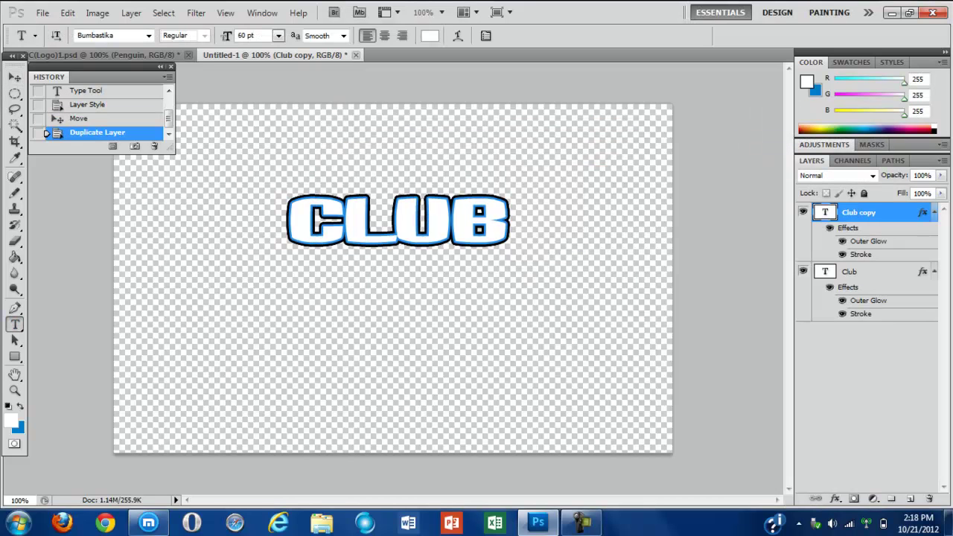
click(399, 220)
click(509, 219)
key(ctrl+a)
click(290, 219)
text(Penguin)
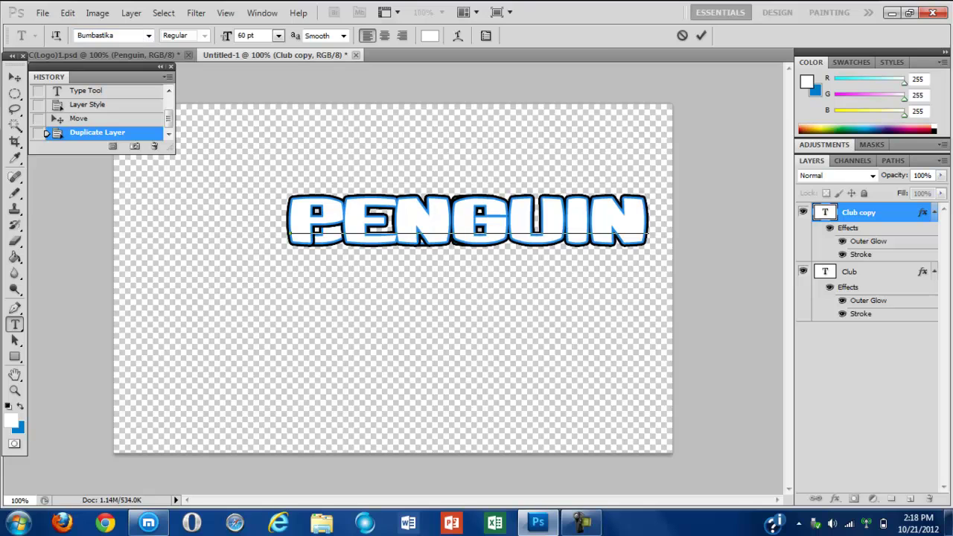
drag(291, 233, 238, 286)
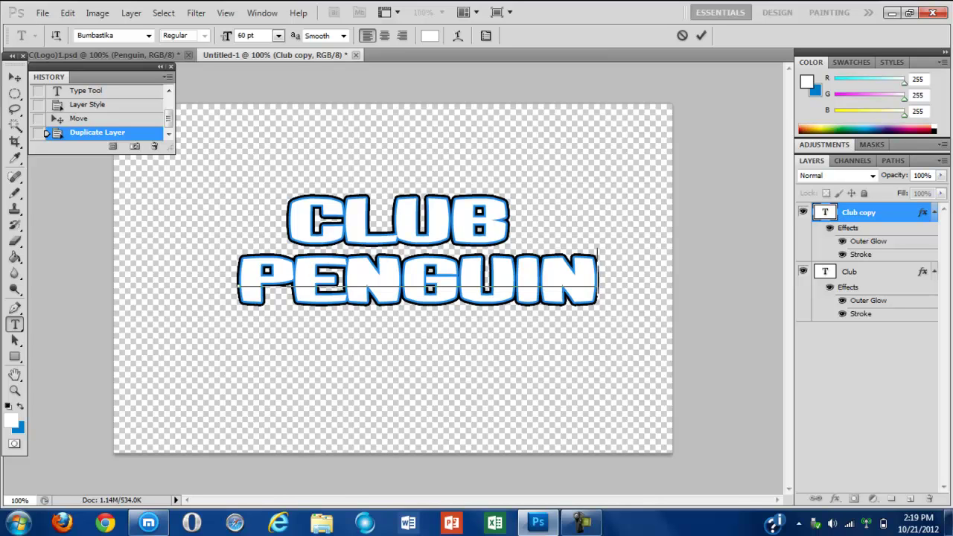
click(700, 35)
- Nudge the PENGUIN text slightly up and several pixels left under CLUB, and deselect the layer
key(v)
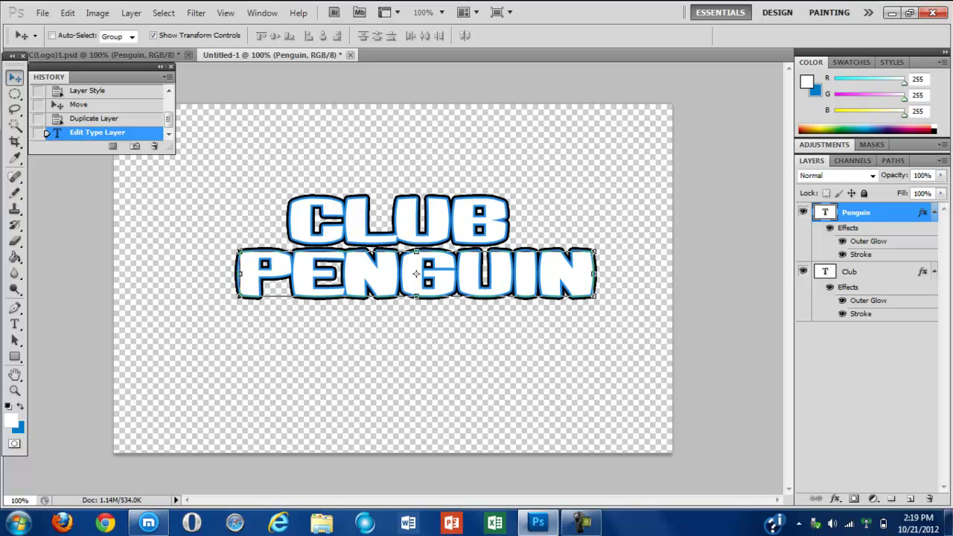
key(Up)
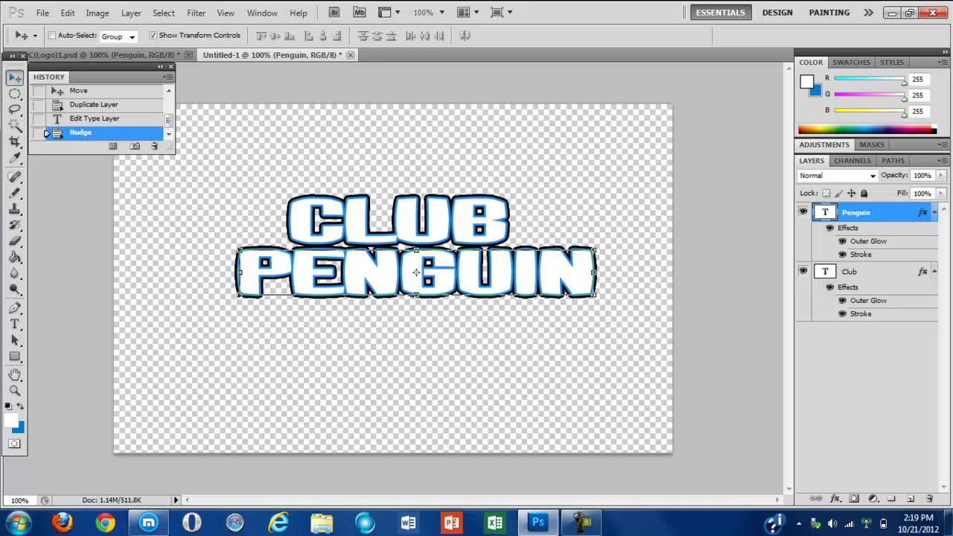
key(Left)
key(Left)
key(Left)
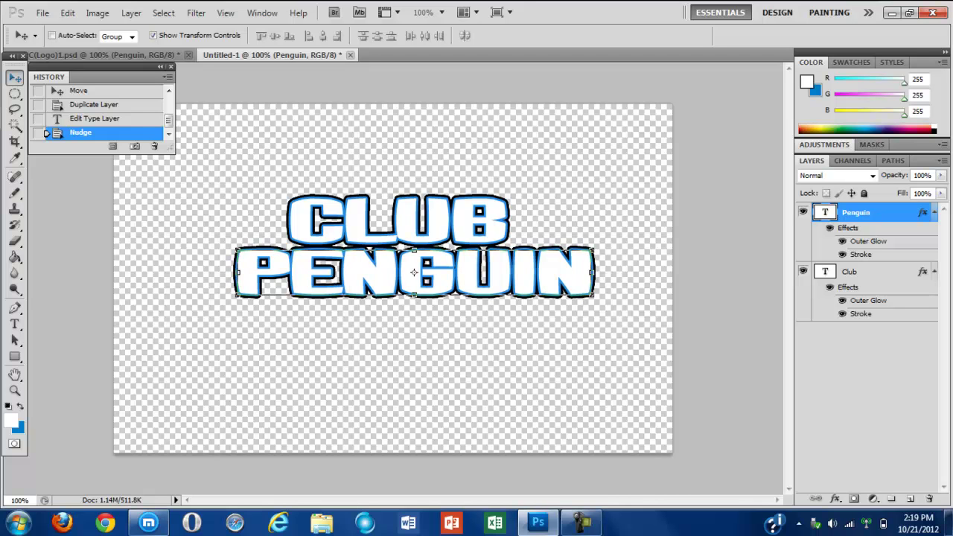
key(Left)
key(Left)
key(Left)
key(Left)
key(Left)
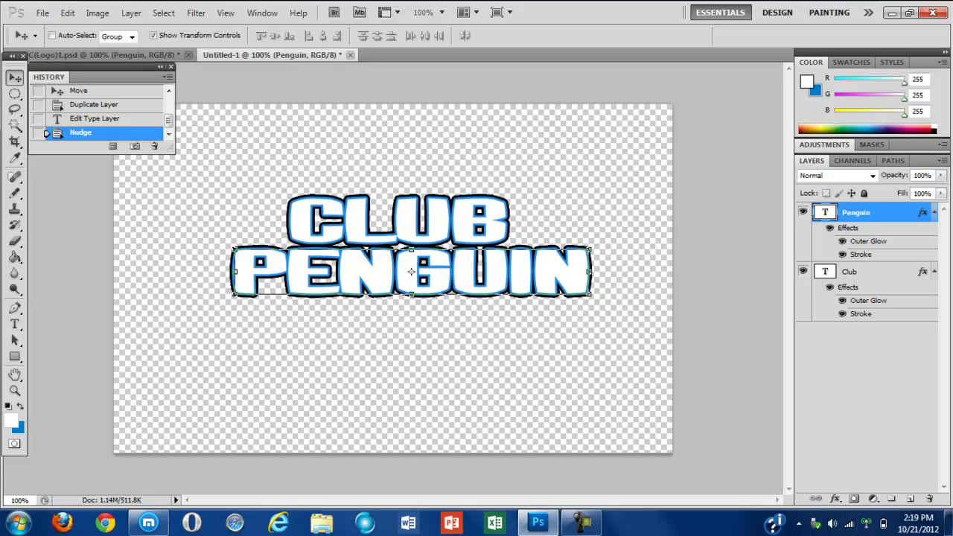
click(865, 387)
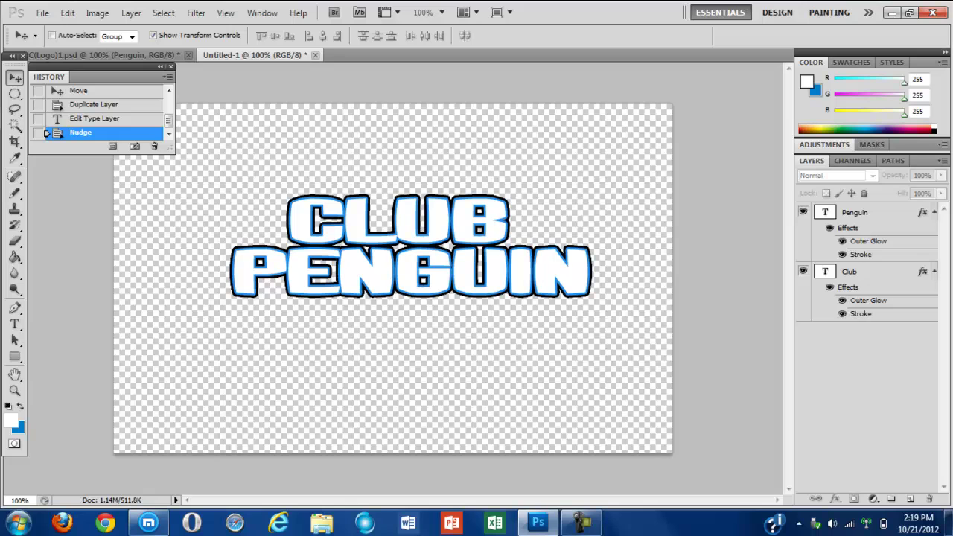
- Open the Penguin layer's style settings and turn off its stroke
click(874, 212)
double_click(867, 212)
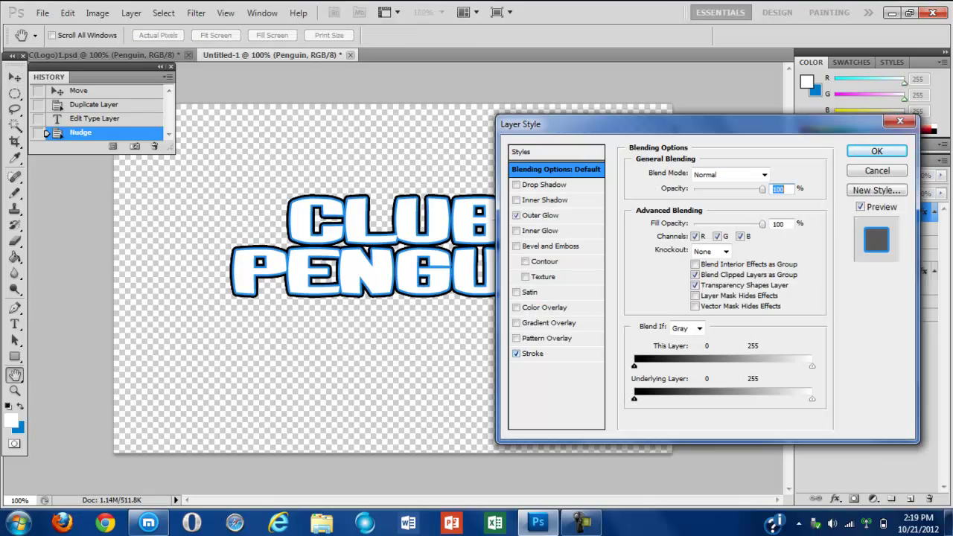
click(521, 354)
click(516, 354)
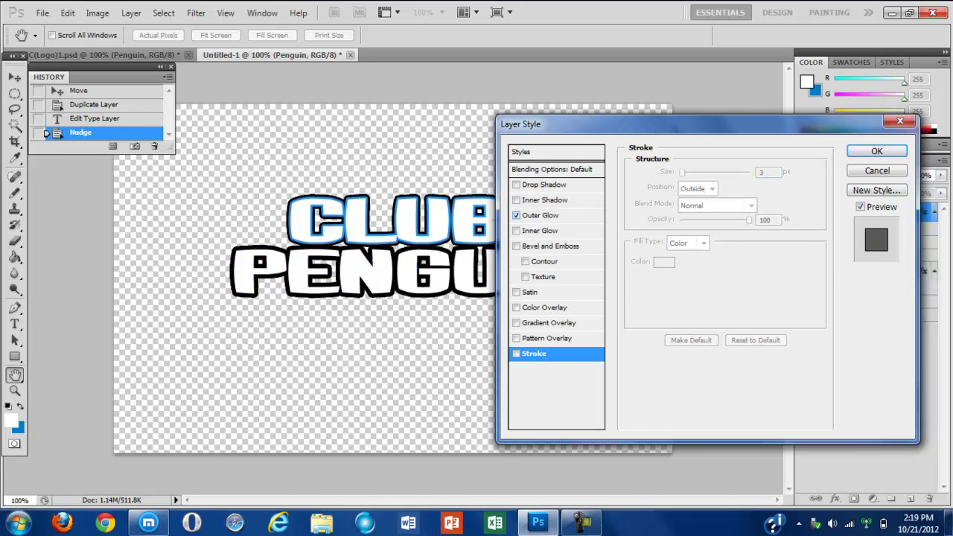
- Set the Penguin layer's outer glow size to 5 px
click(536, 215)
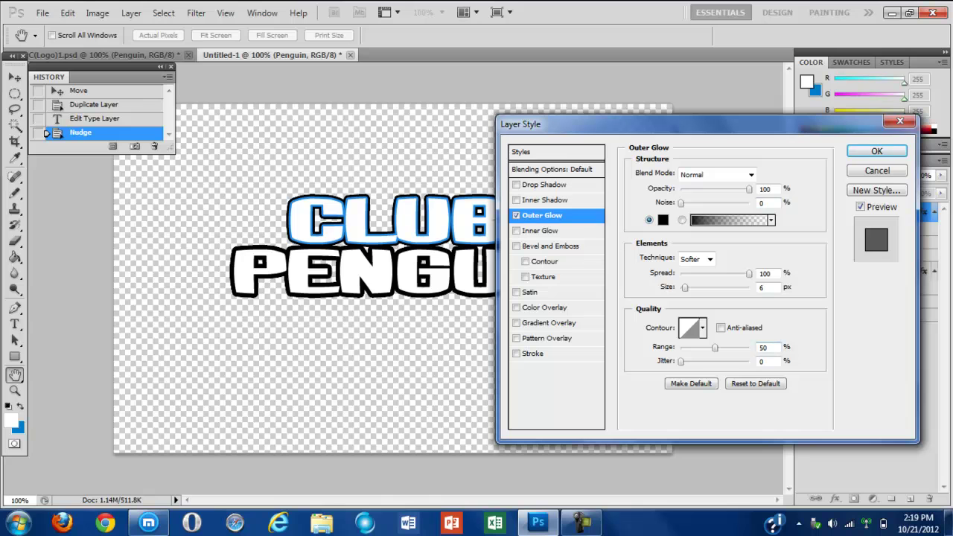
click(765, 287)
key(BackSpace)
text(4)
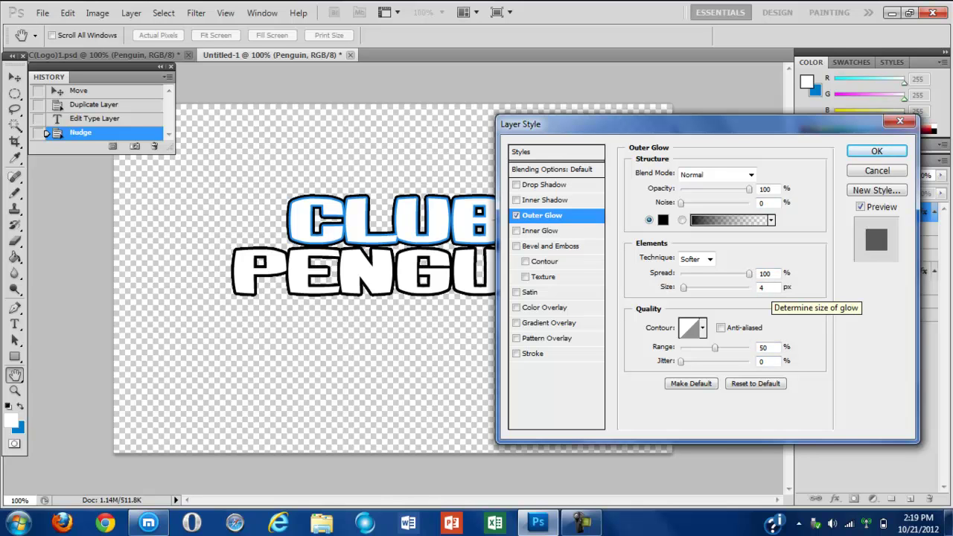
key(BackSpace)
text(5)
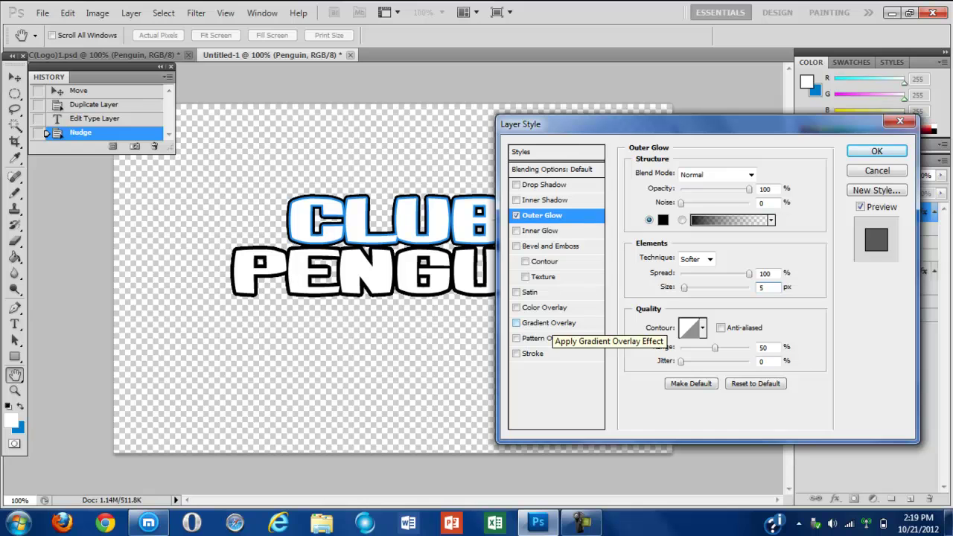
- Add a gradient overlay to the Penguin text using the orange-yellow CP Style preset, and apply the layer style
click(551, 323)
click(718, 203)
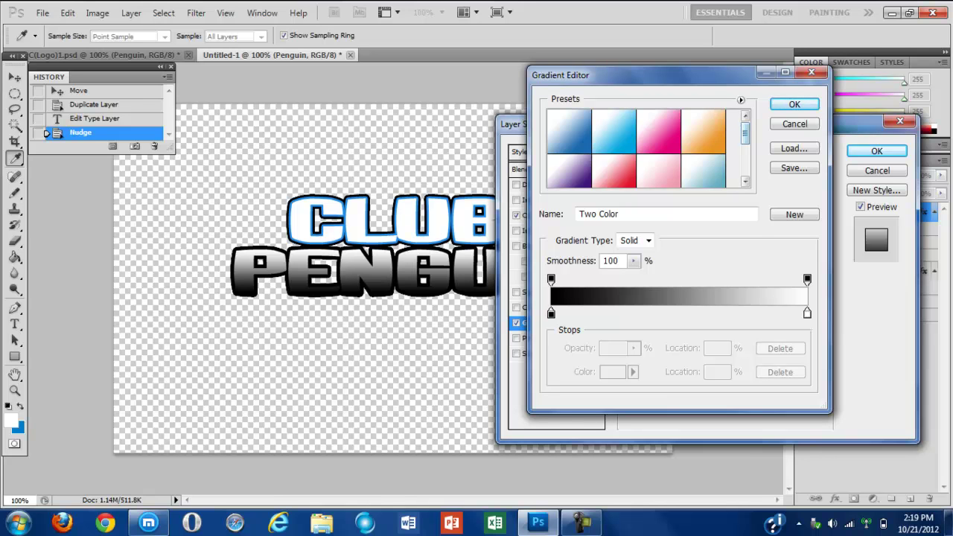
click(740, 100)
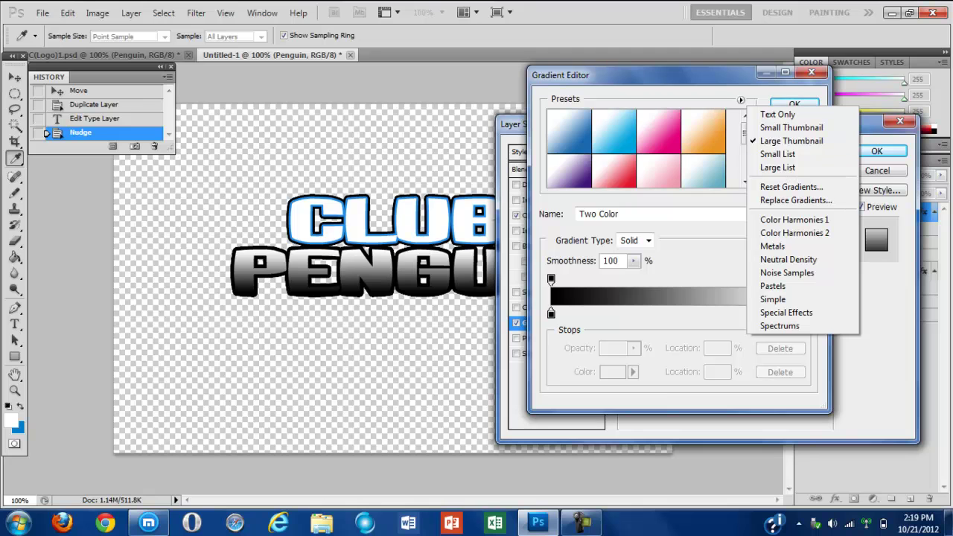
click(741, 153)
drag(744, 133, 744, 165)
click(658, 166)
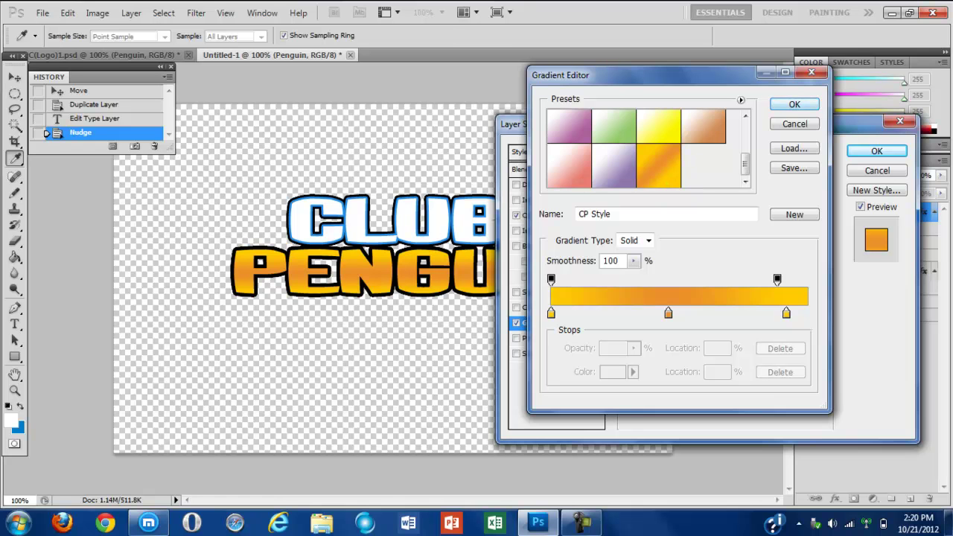
click(794, 104)
key(Return)
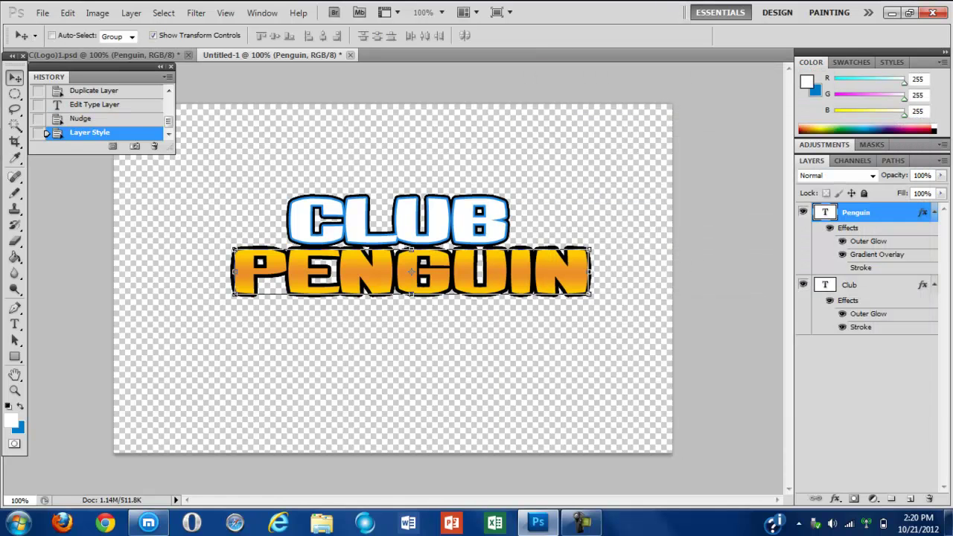
- Reopen the Penguin layer's overlay gradient in the Gradient Editor and inspect its first colour stop
click(149, 55)
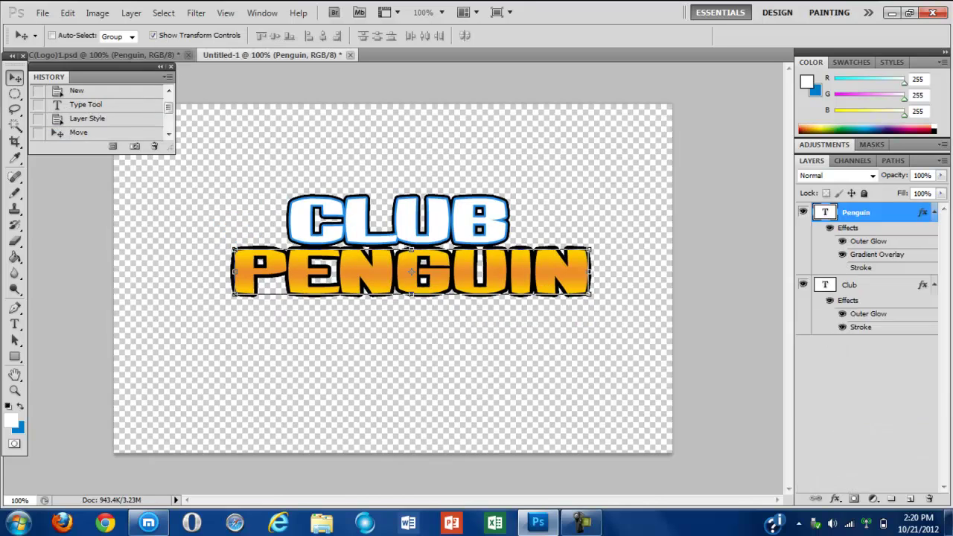
click(264, 56)
double_click(889, 213)
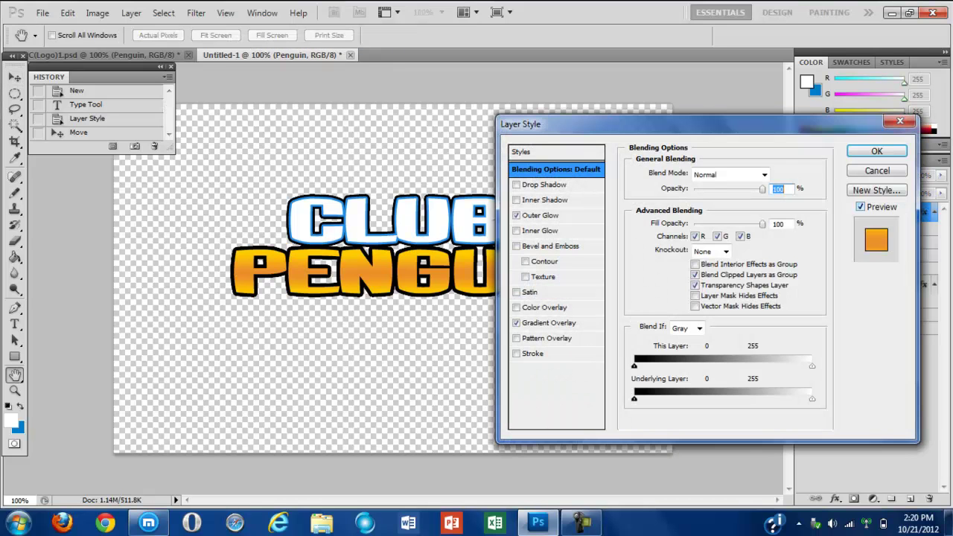
click(551, 322)
click(716, 203)
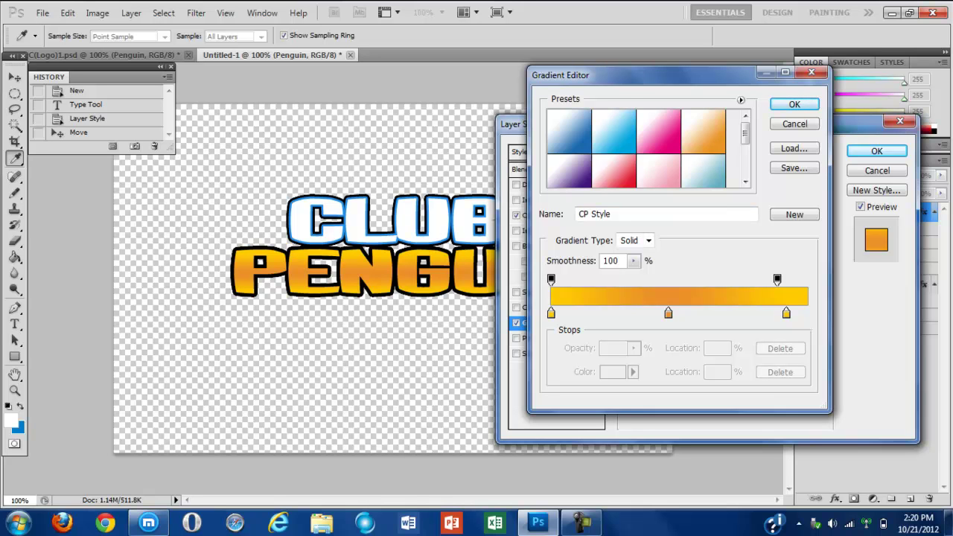
click(550, 313)
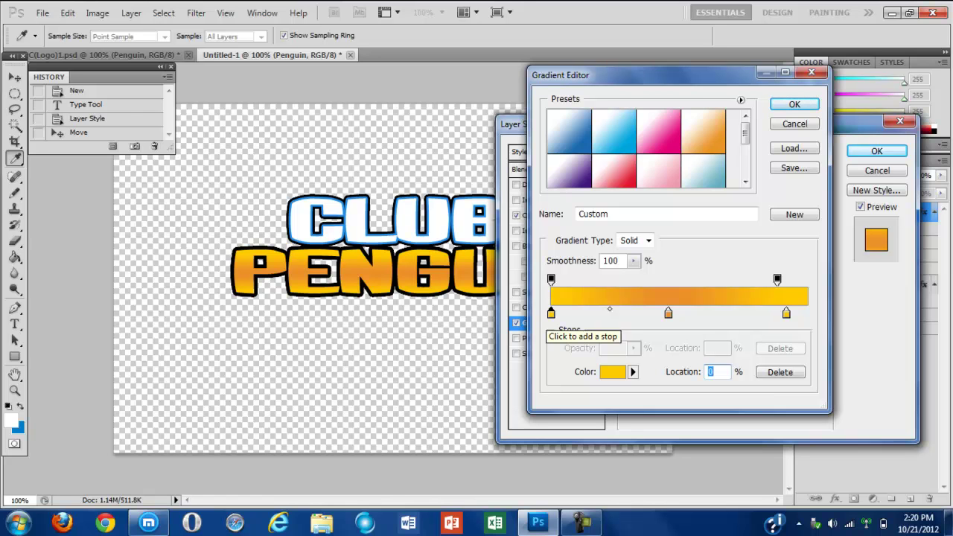
mouse_move(559, 312)
mouse_down()
mouse_move(568, 312)
mouse_move(551, 313)
mouse_up()
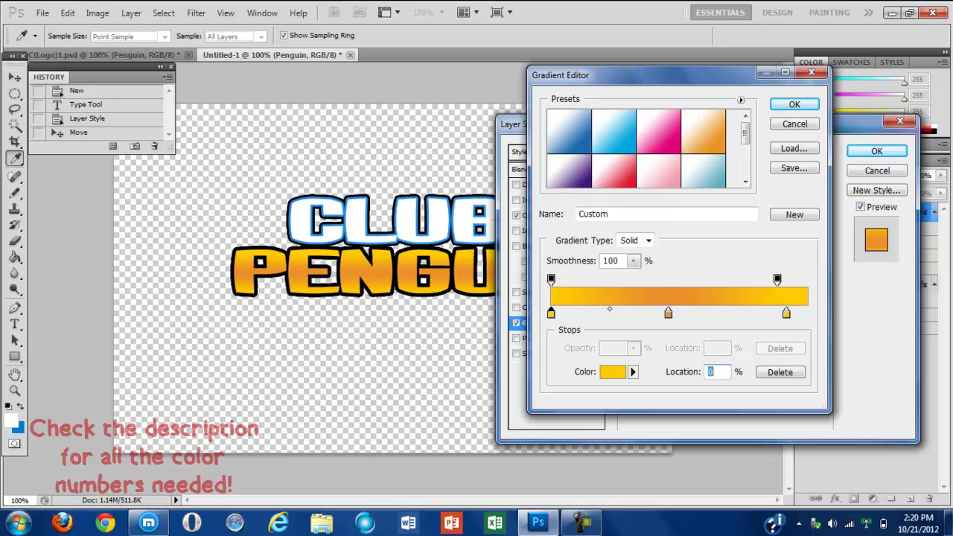
- Examine the colours and locations of the gradient's middle, last and first stops, and return to the layer style settings
click(668, 313)
click(612, 372)
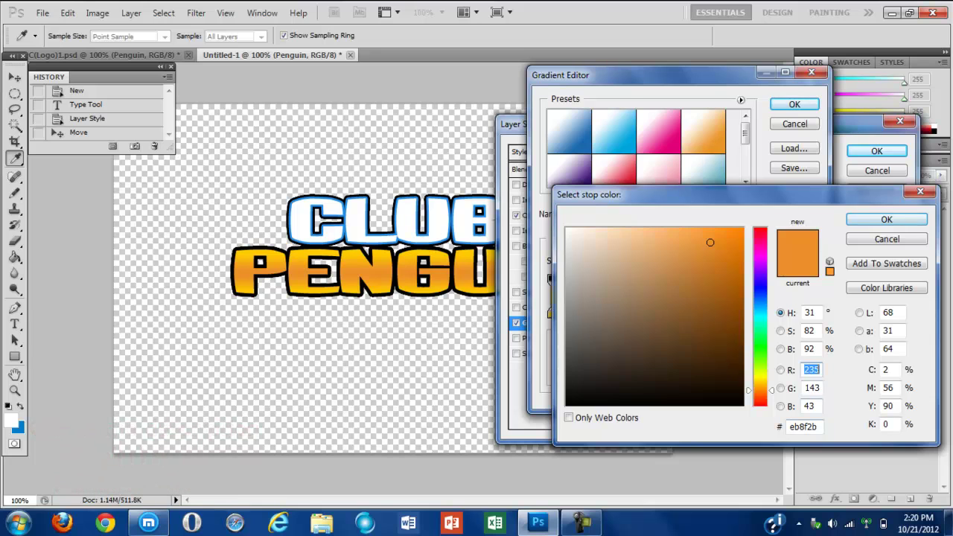
key(Return)
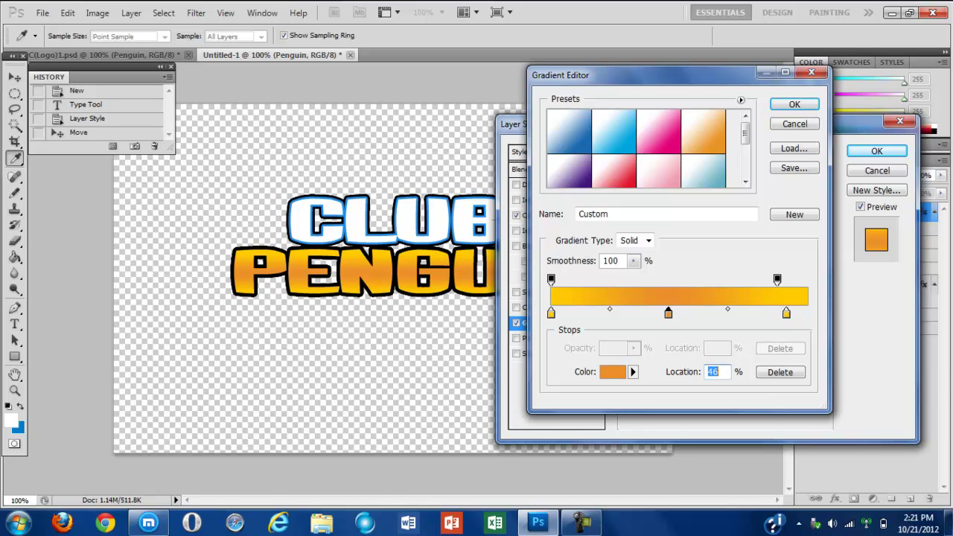
double_click(709, 372)
click(613, 372)
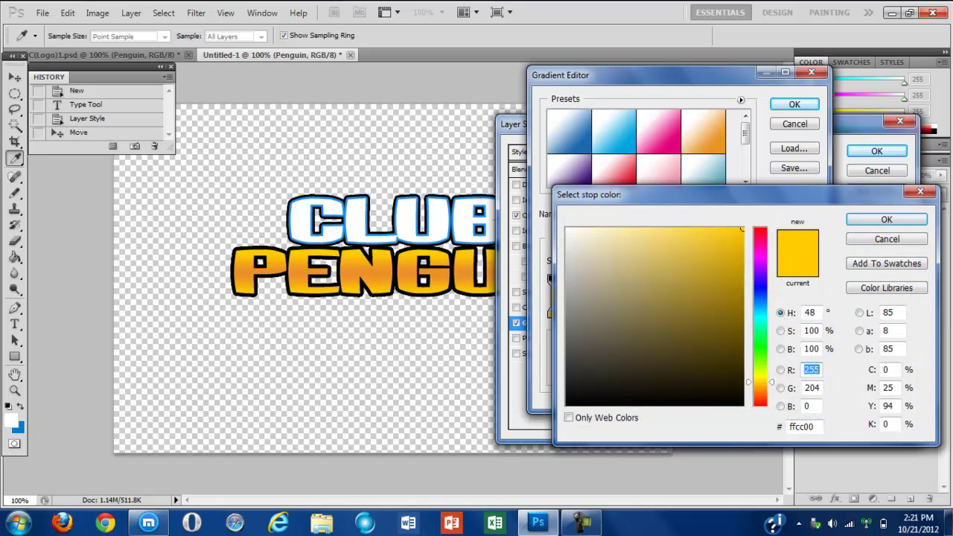
click(919, 192)
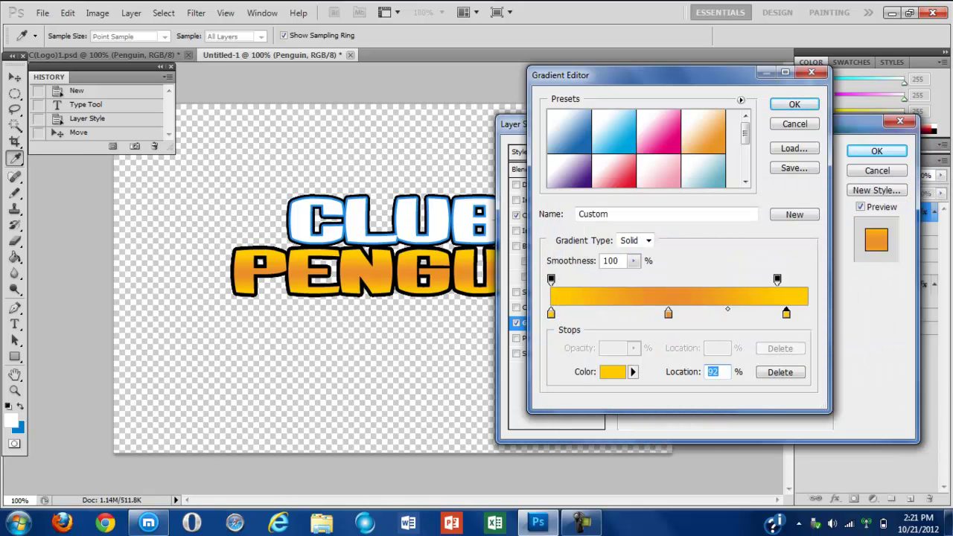
double_click(551, 312)
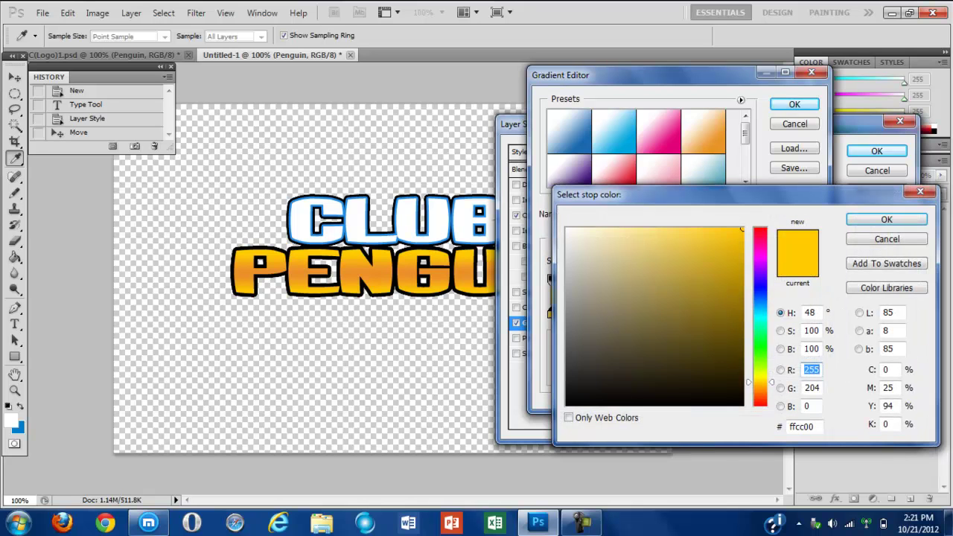
click(920, 191)
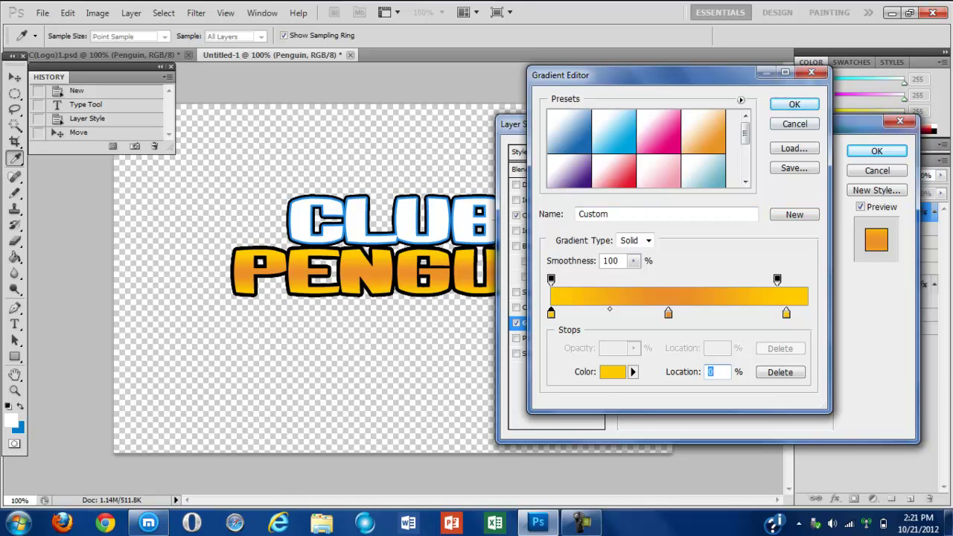
click(794, 104)
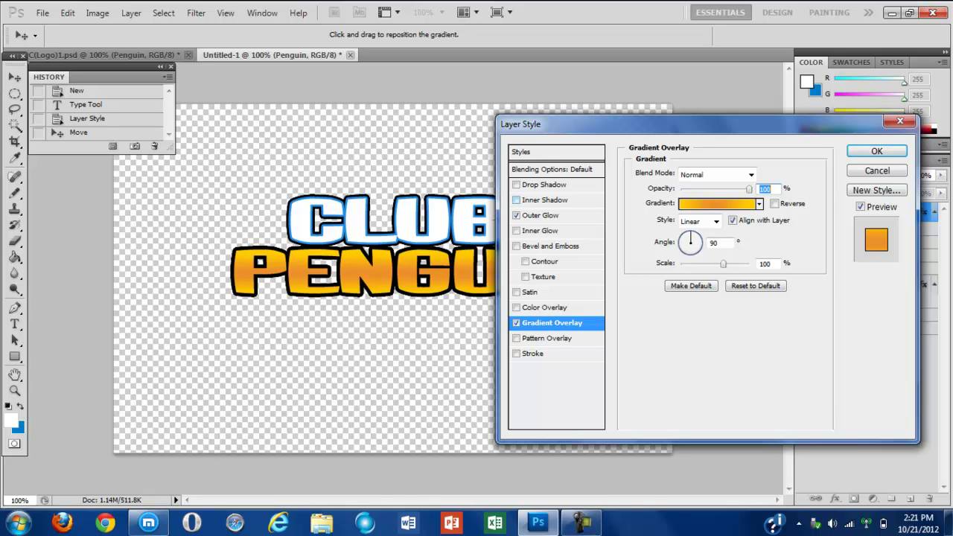
- Add an inner shadow to the Penguin layer with Normal blend mode and 30% opacity
click(546, 199)
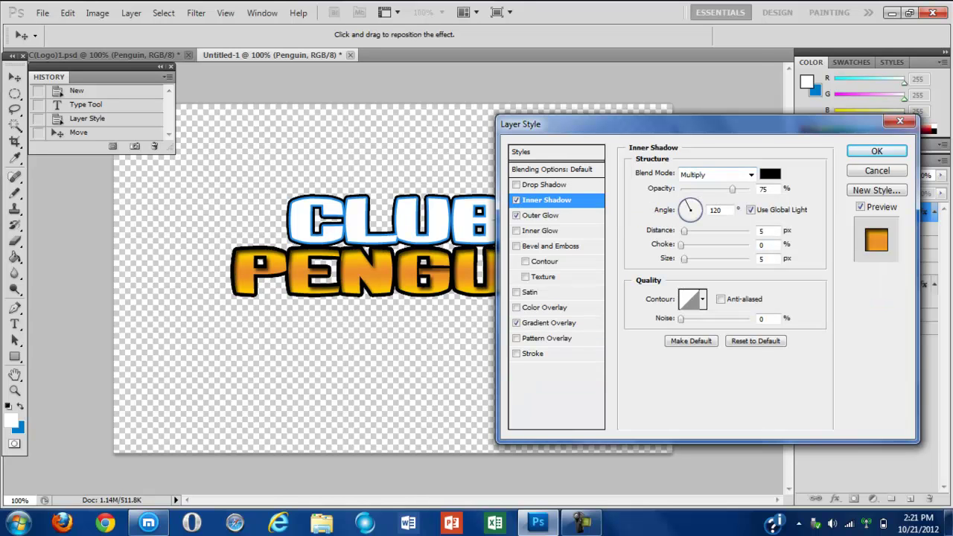
click(714, 175)
click(711, 6)
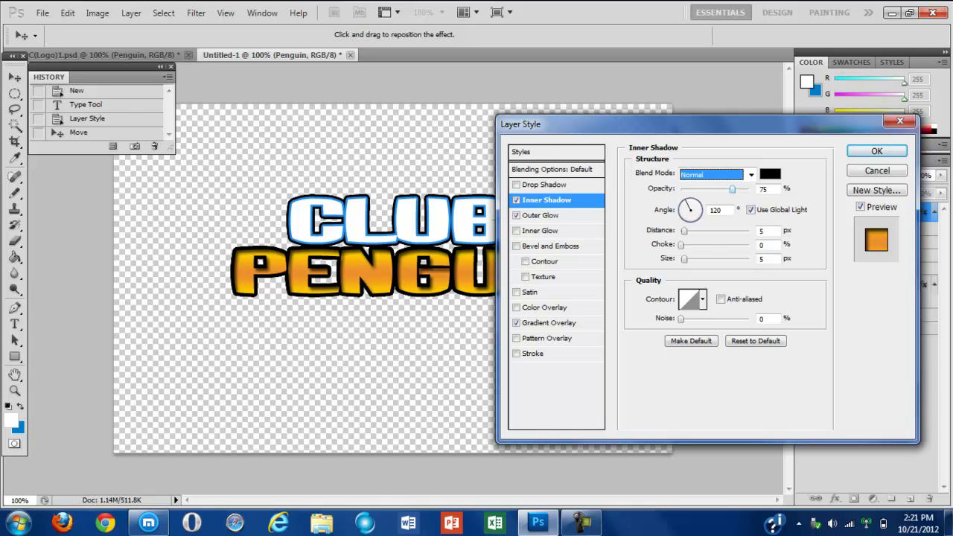
key(Tab)
text(30)
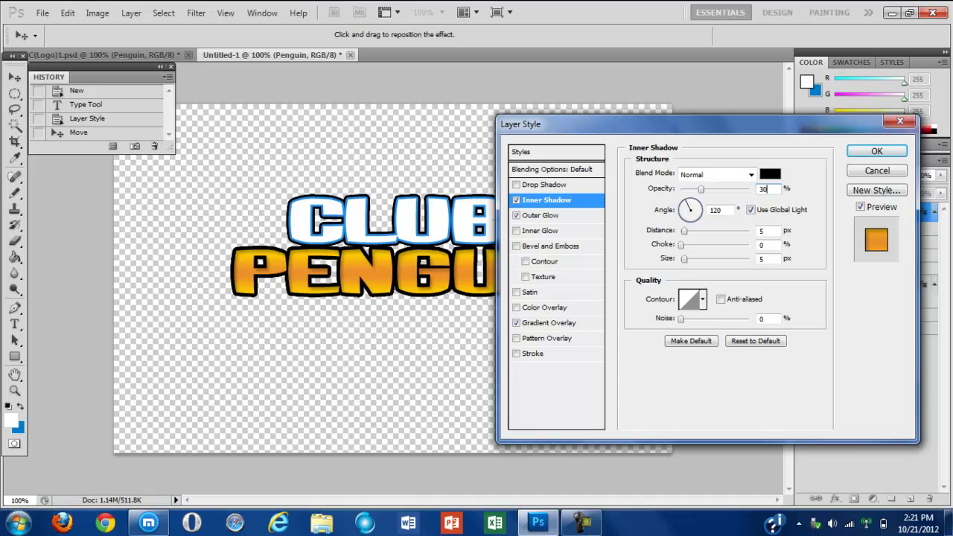
- Set the Penguin inner shadow's choke to 100% and distance to 2 px
drag(681, 245, 748, 245)
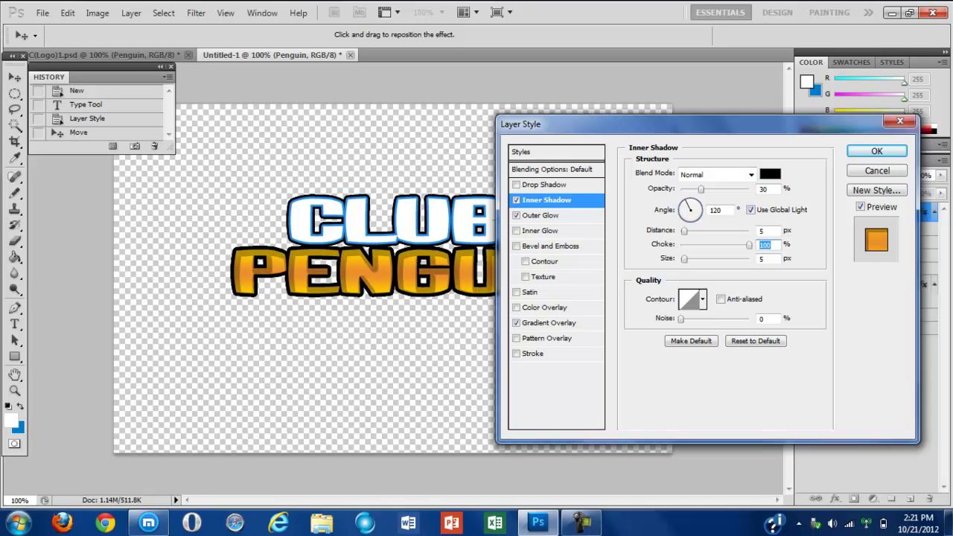
click(767, 230)
key(BackSpace)
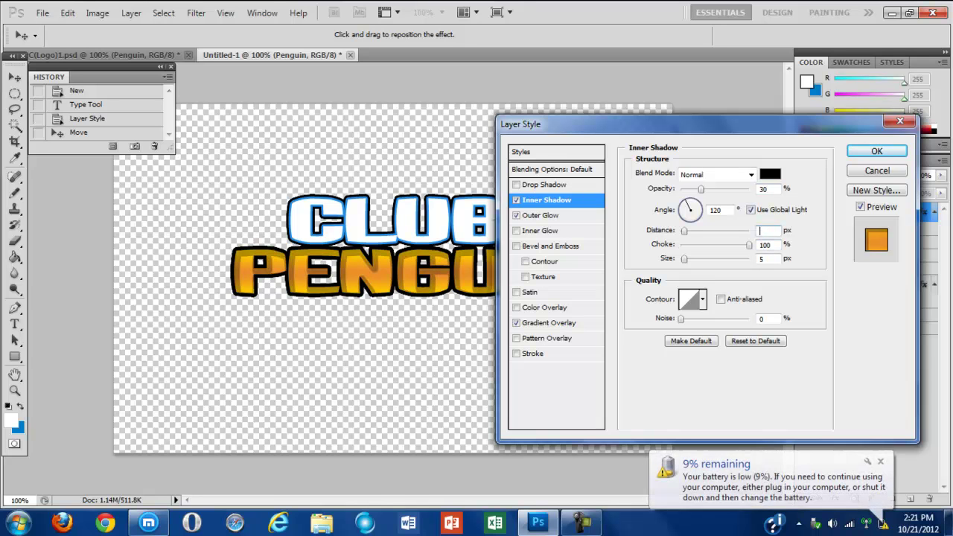
text(2)
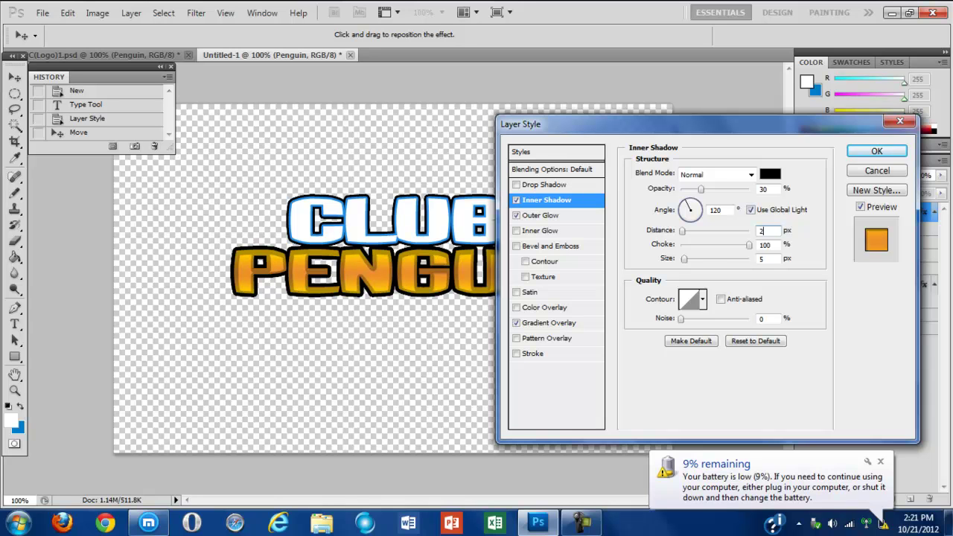
- Dismiss the low-battery warnings
click(880, 462)
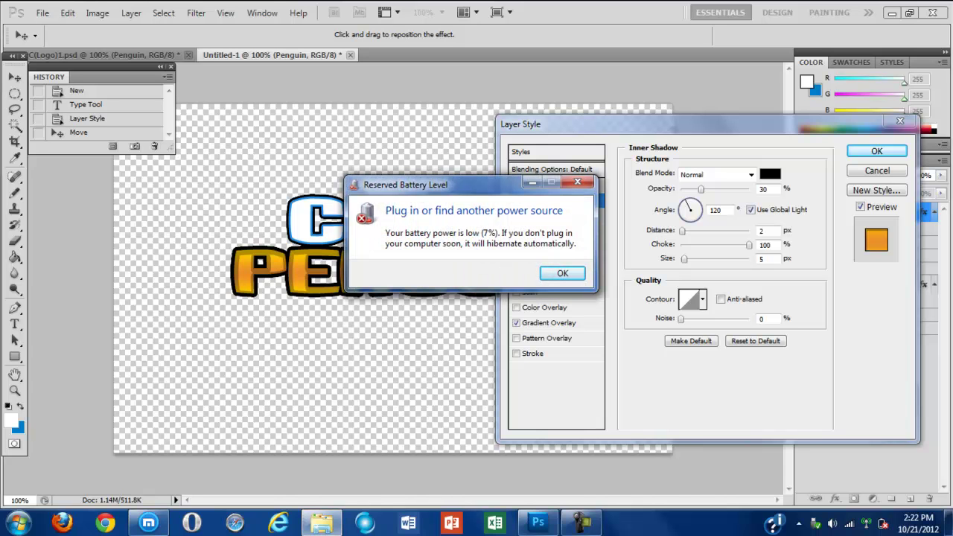
click(562, 273)
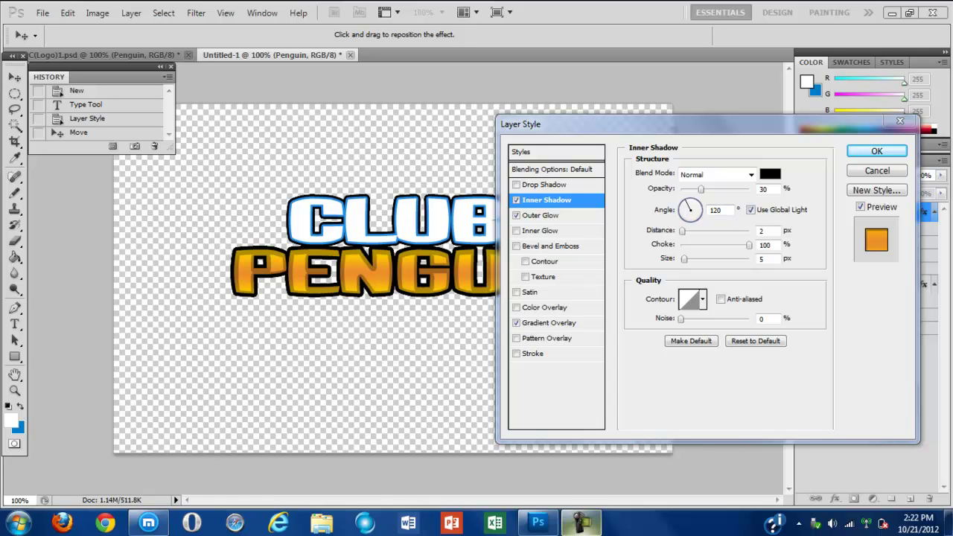
click(581, 523)
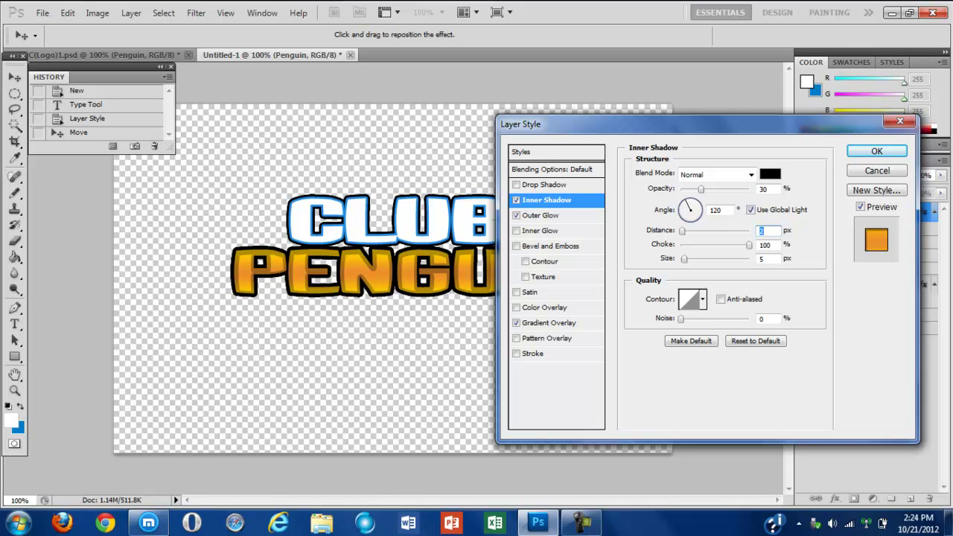
- Set the Penguin inner shadow's distance and size to 2 px each, and apply the layer style
text(2)
click(764, 258)
key(BackSpace)
text(2)
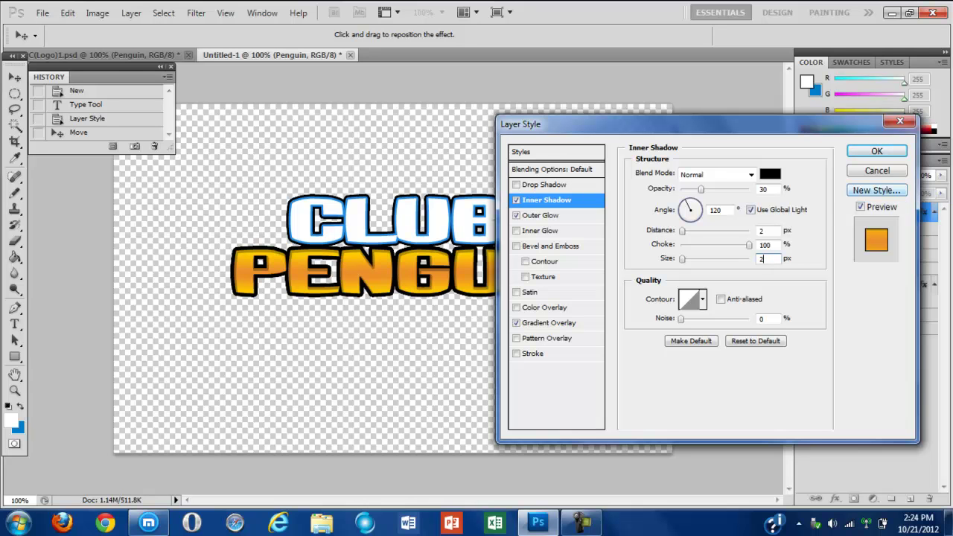
key(Return)
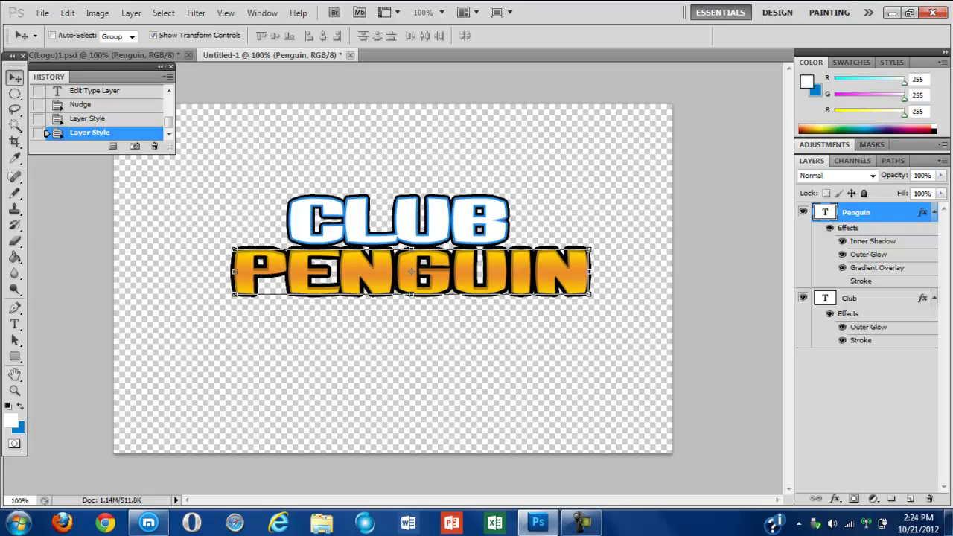
- Add an inner shadow to the Club layer with Normal blend mode and 30% opacity
ctrl+click(399, 220)
double_click(890, 298)
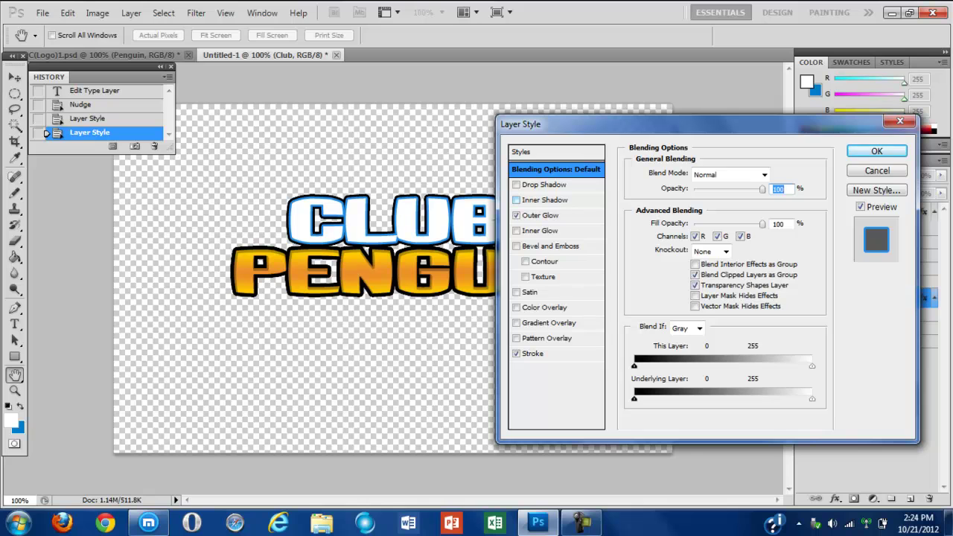
click(516, 200)
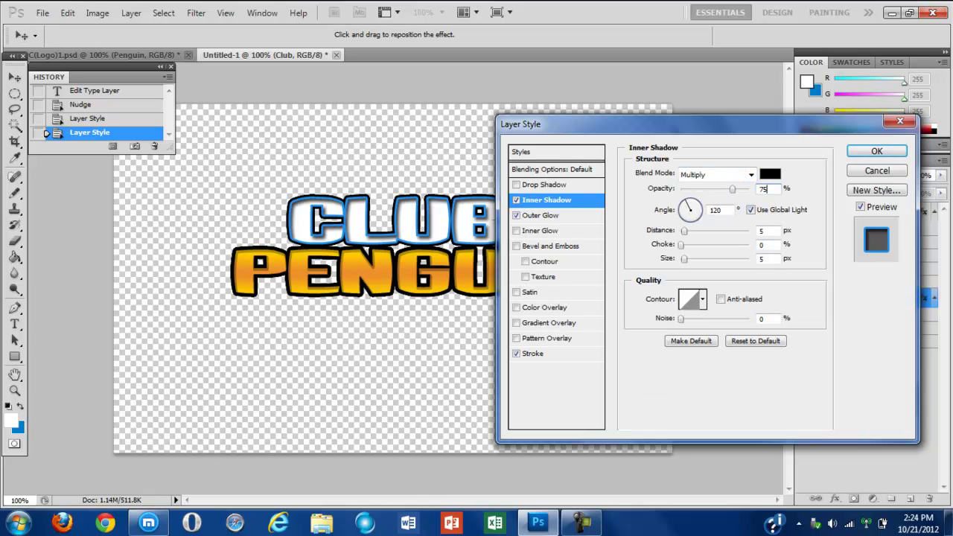
click(751, 175)
click(714, 18)
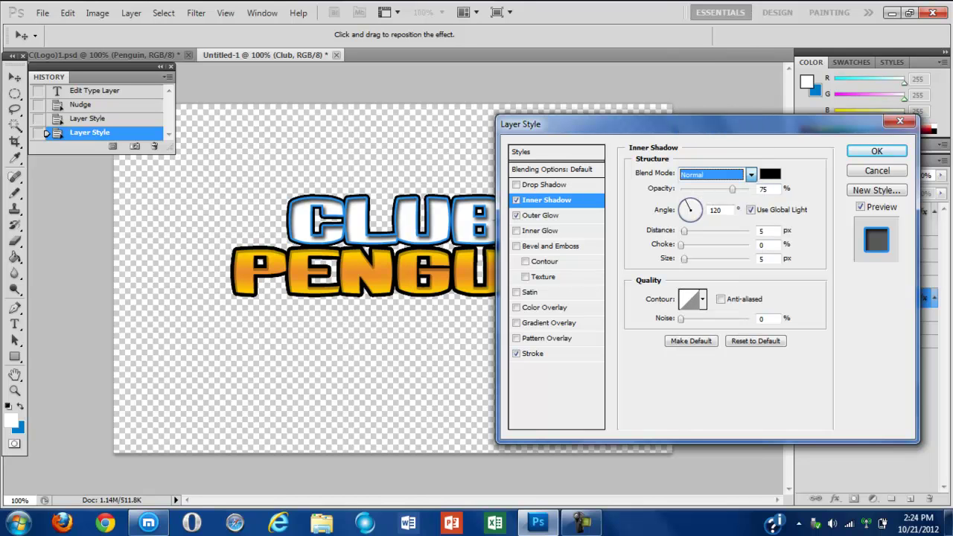
key(Tab)
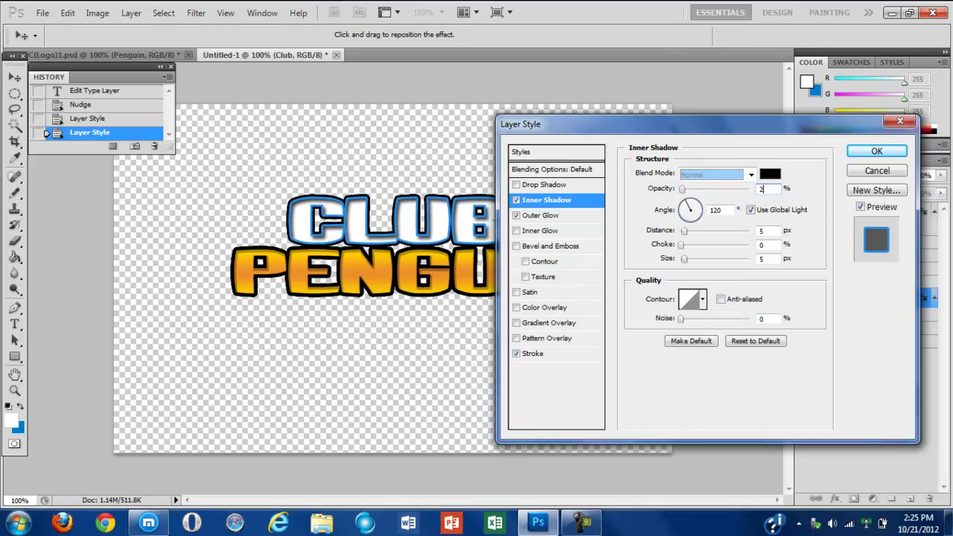
text(2)
text(0)
- Set the Club inner shadow's distance to 2 px and its choke to 100%
key(Tab)
key(Tab)
text(52)
key(BackSpace)
key(BackSpace)
text(2)
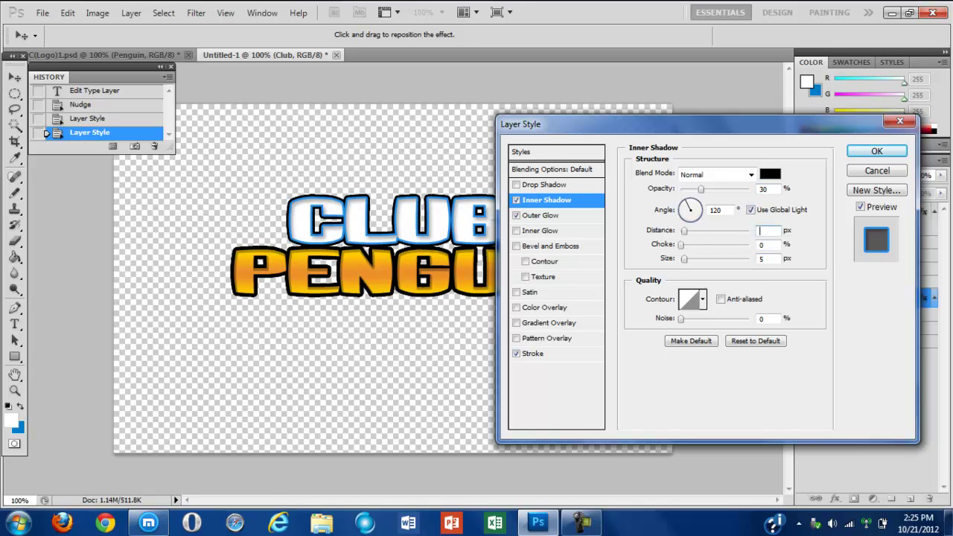
key(Tab)
text(100)
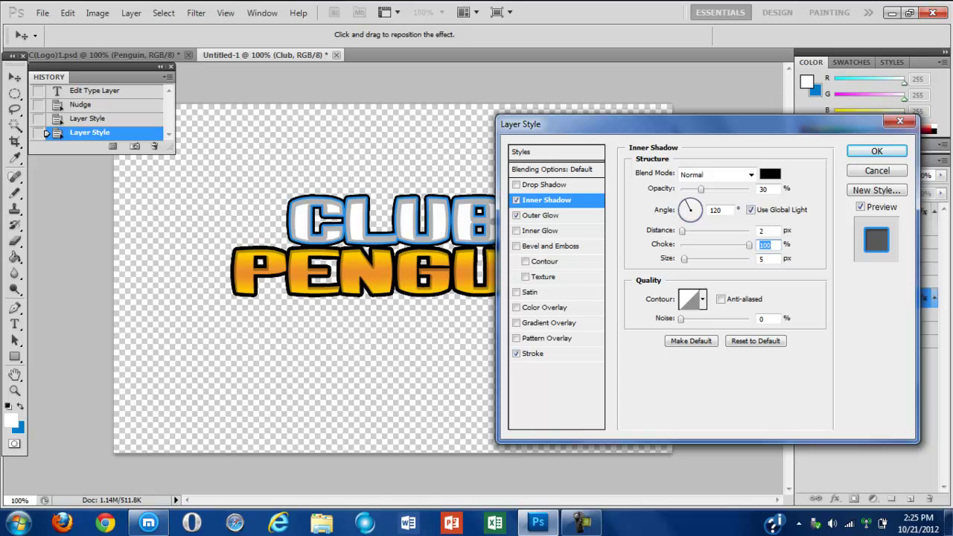
- Set the Club inner shadow's size to 1 px and apply the layer style
key(Tab)
text(2)
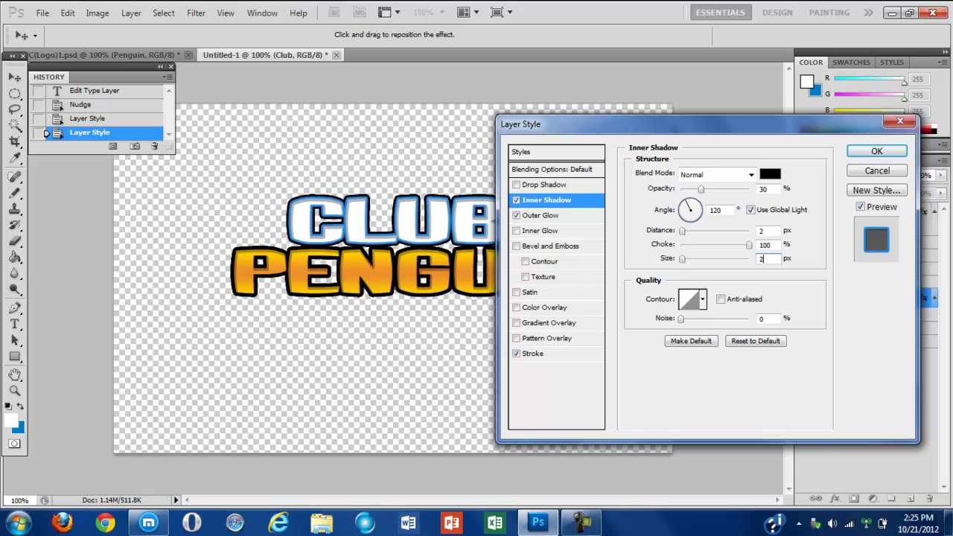
key(BackSpace)
text(1)
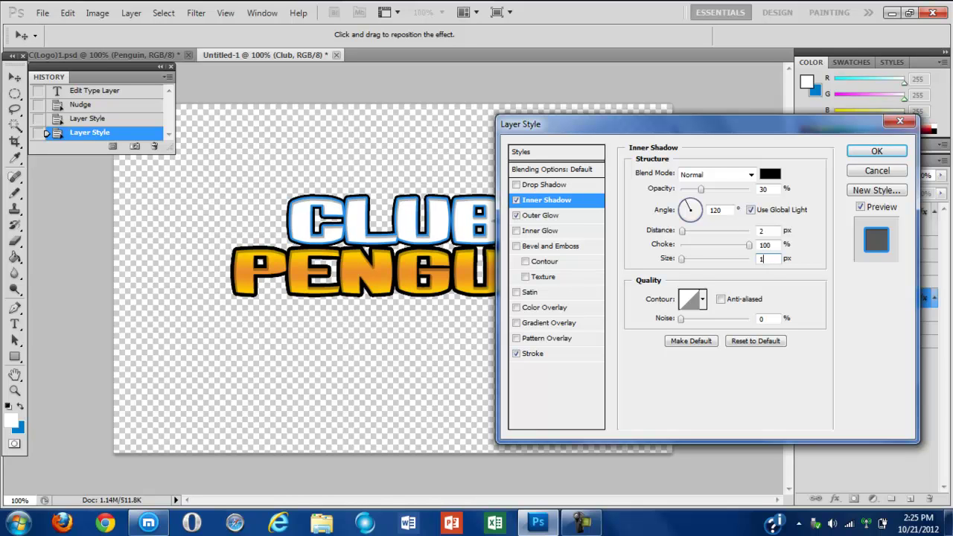
click(876, 150)
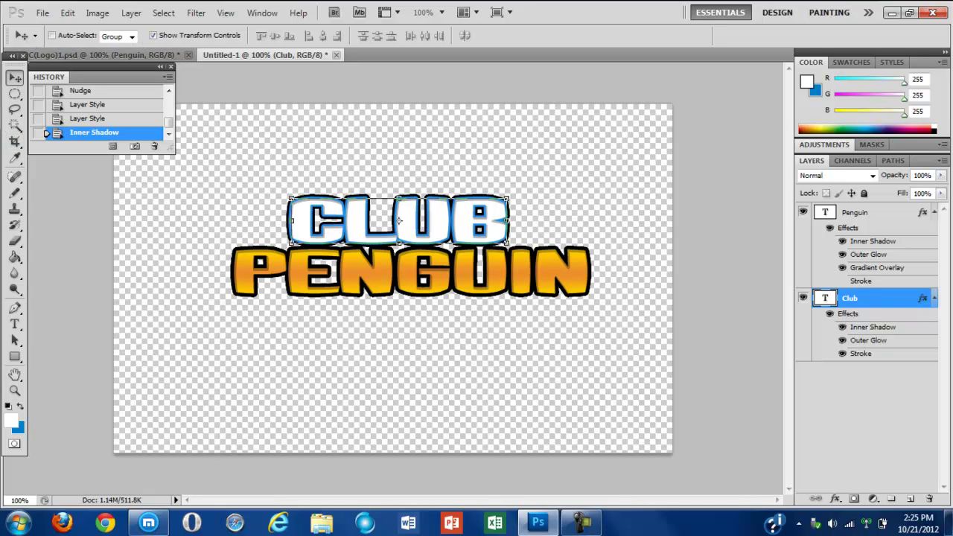
- Create a new layer above the Club layer and make it a clipping mask on the Club text
click(910, 498)
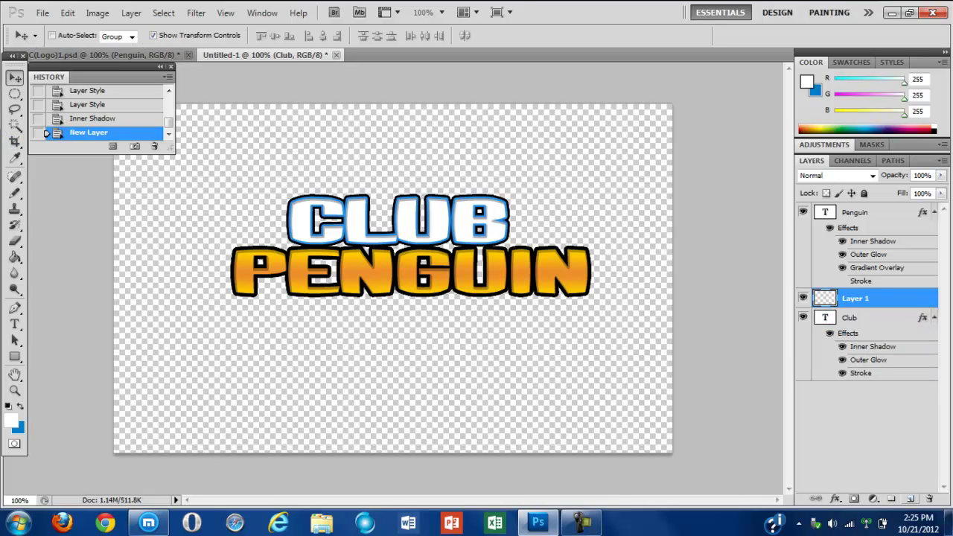
right_click(910, 298)
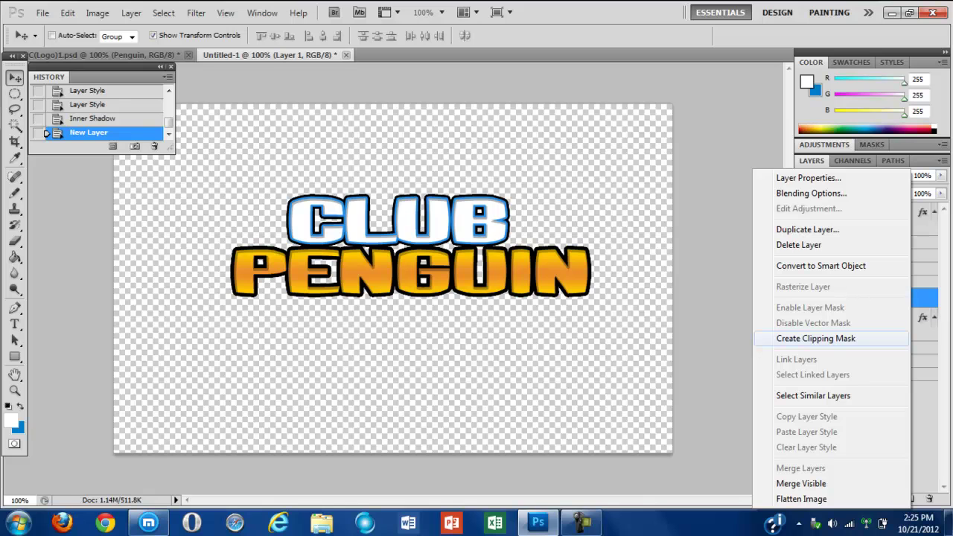
click(815, 338)
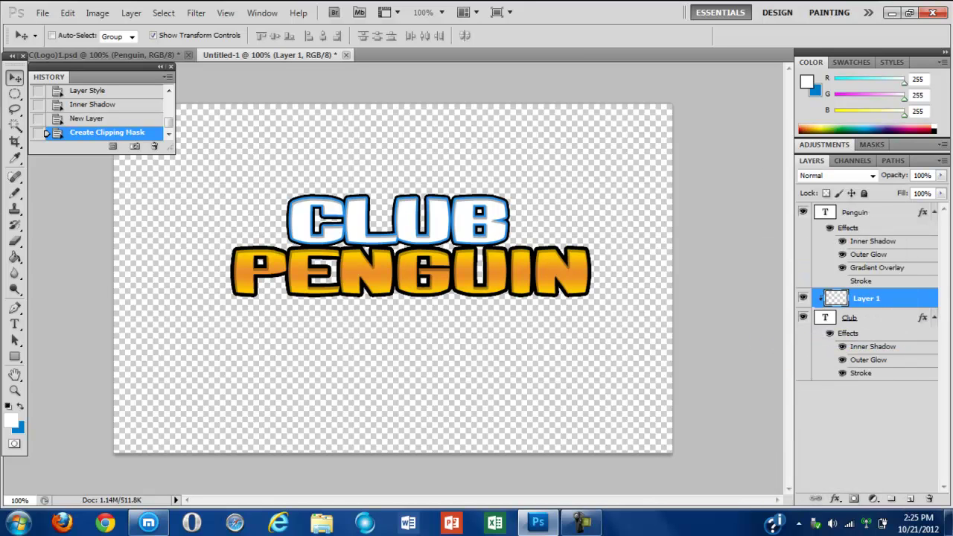
- Make the blue #007cca the foreground colour and choose the Elliptical Marquee tool
key(x)
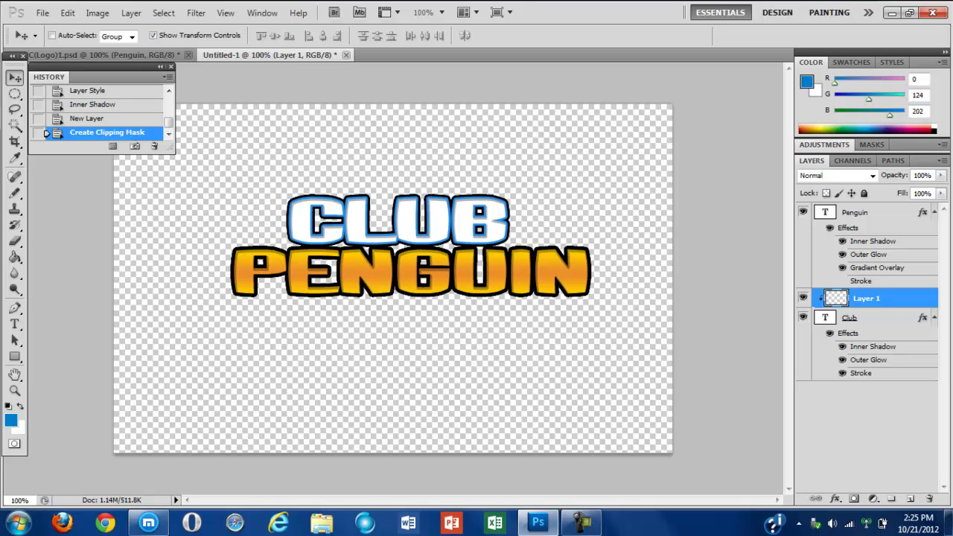
click(11, 420)
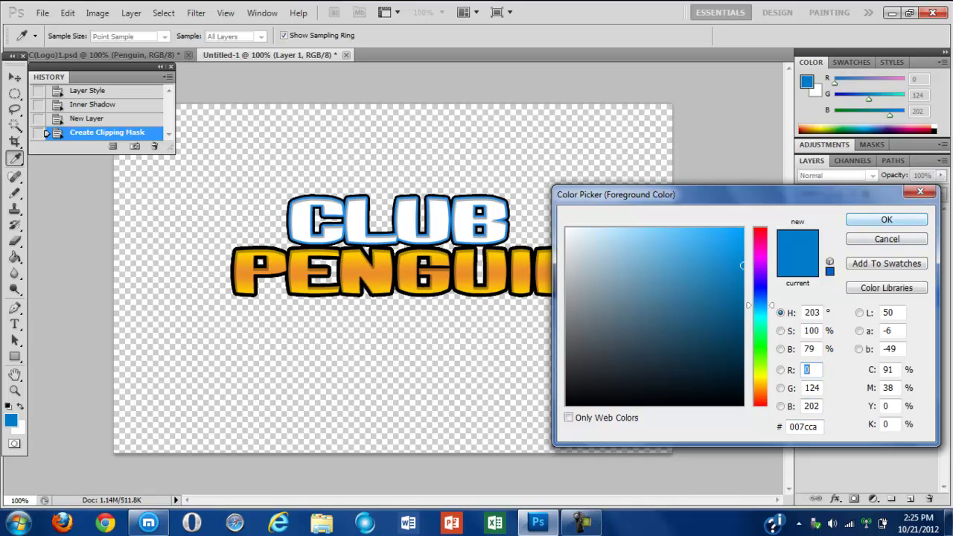
key(Return)
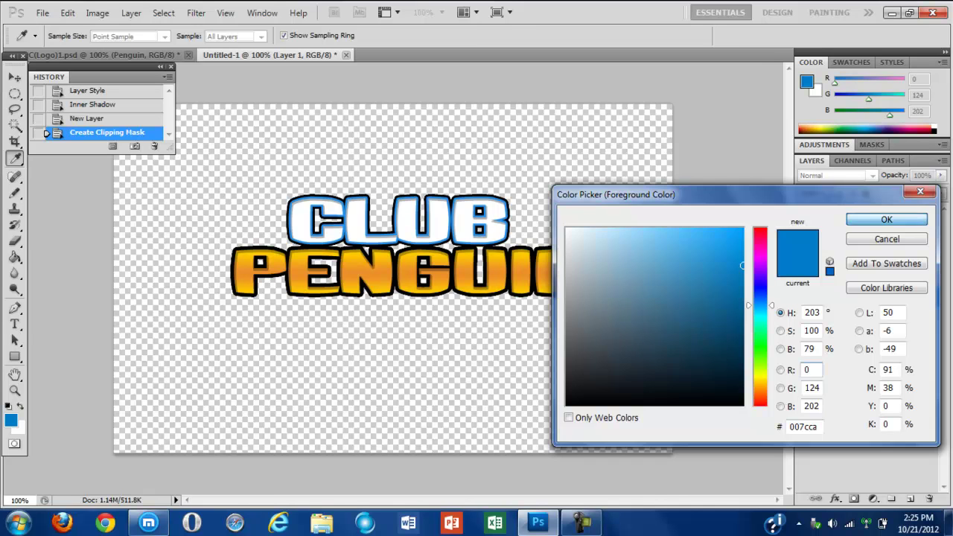
key(Return)
key(v)
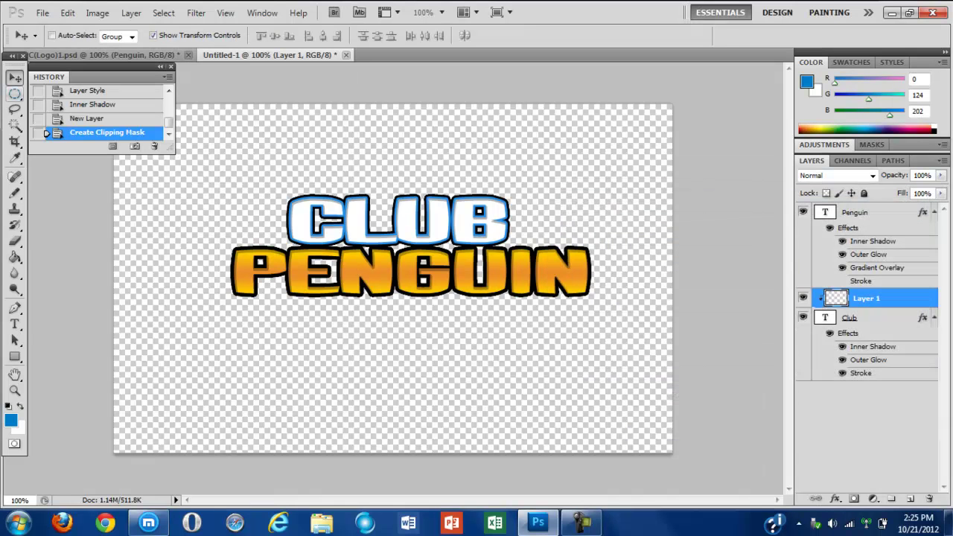
click(14, 94)
right_click(14, 94)
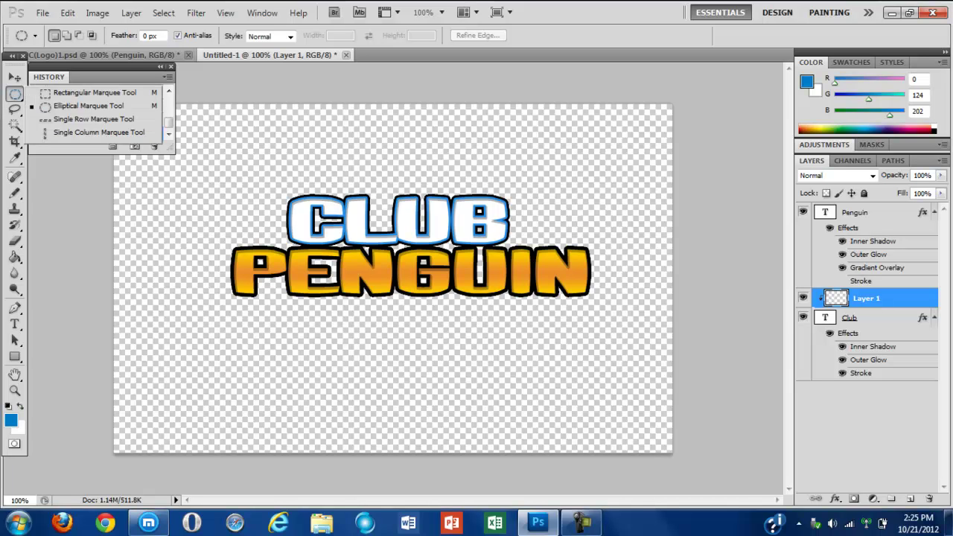
key(Escape)
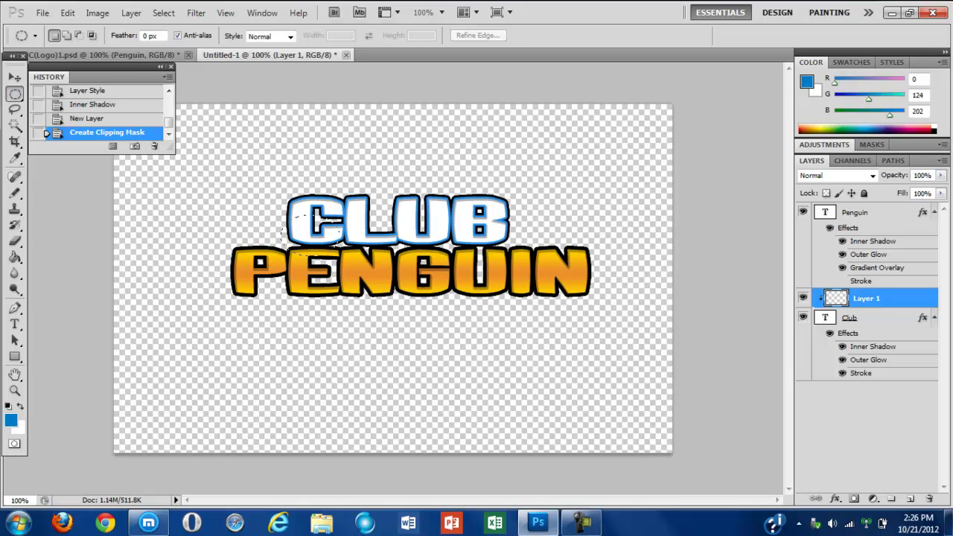
drag(483, 286, 551, 283)
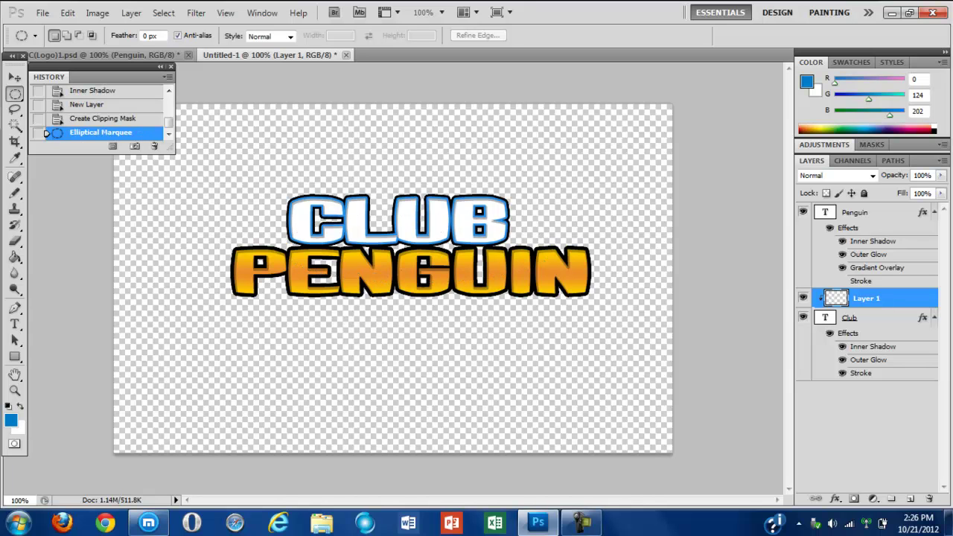
click(154, 146)
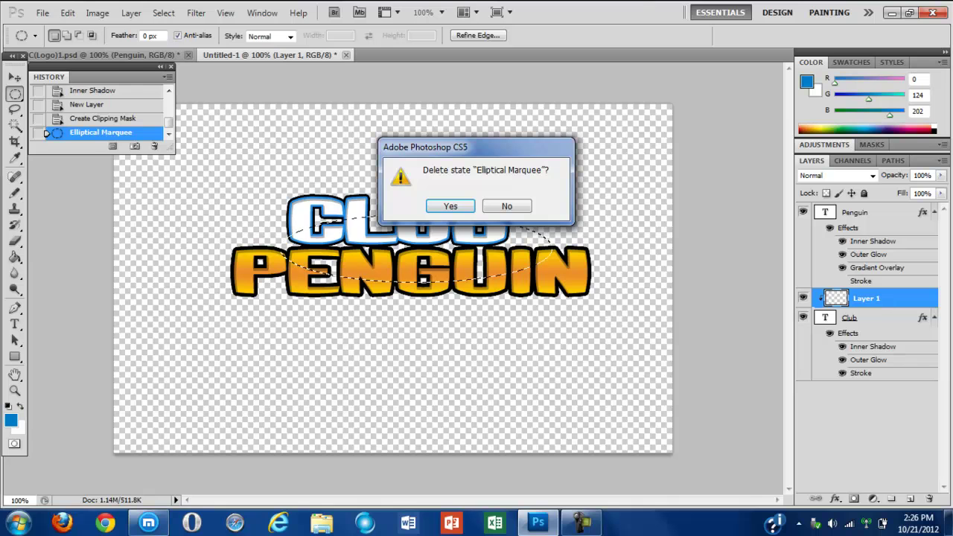
click(451, 206)
key(ctrl+z)
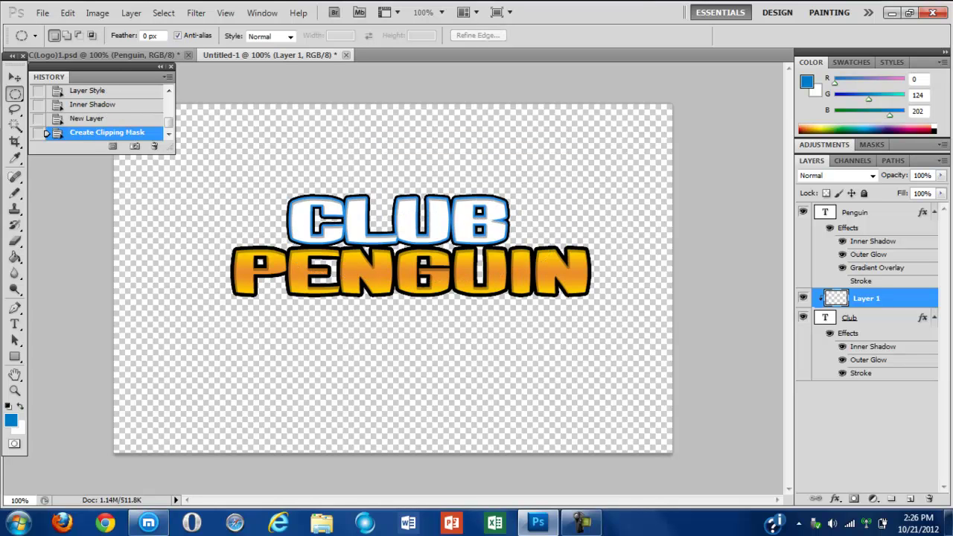
- Select a wide ellipse covering the lower half of the CLUB text and fill it with the blue foreground colour on Layer 1
drag(498, 319, 521, 296)
drag(518, 296, 520, 296)
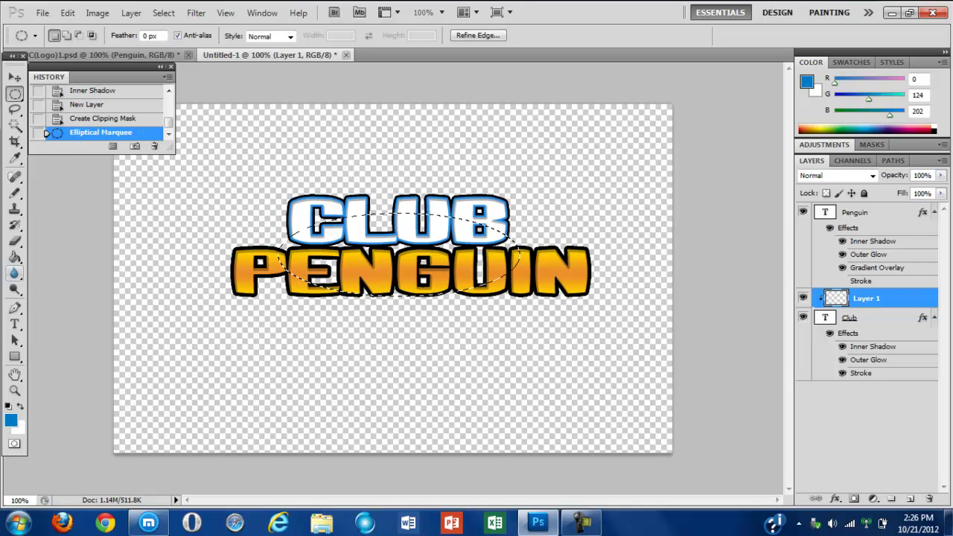
click(15, 257)
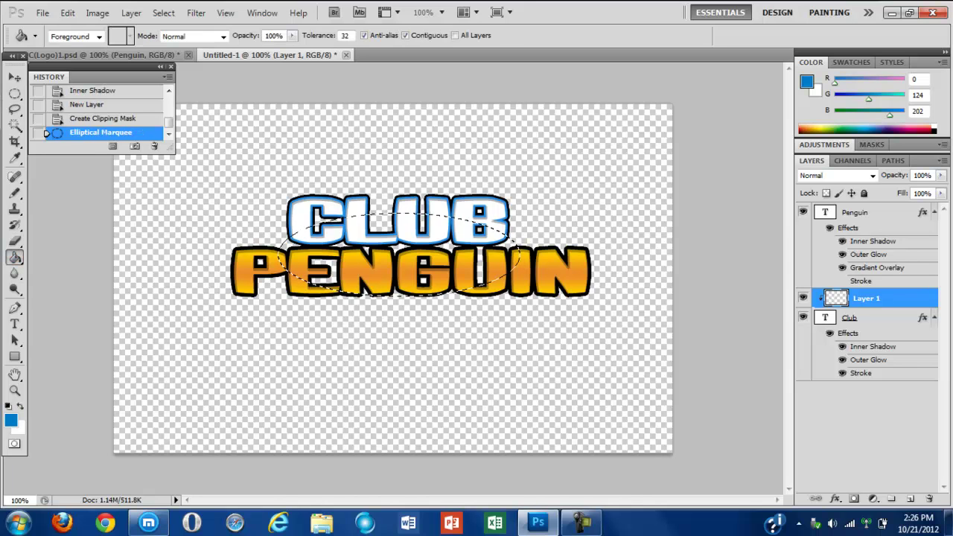
click(315, 221)
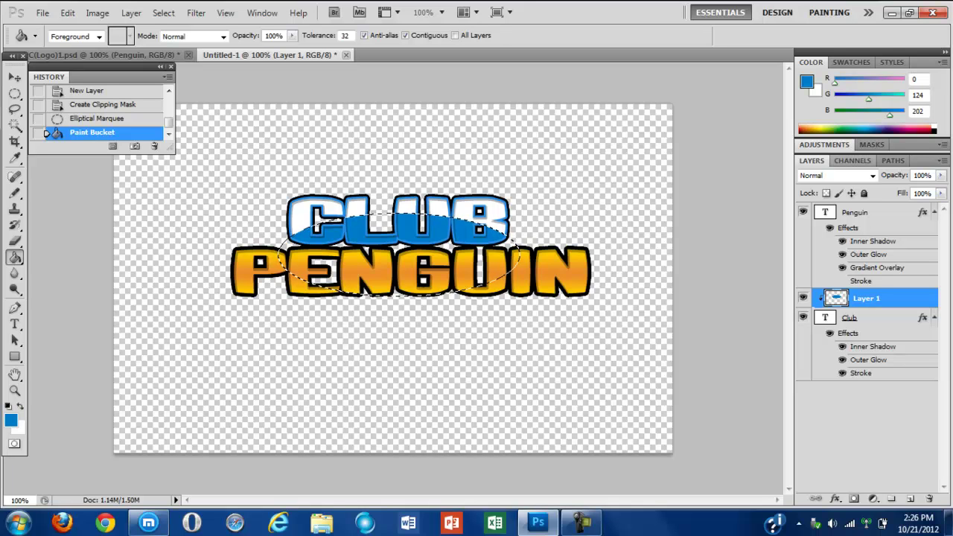
- Set Layer 1's fill opacity to 32% and deselect the ellipse
click(924, 193)
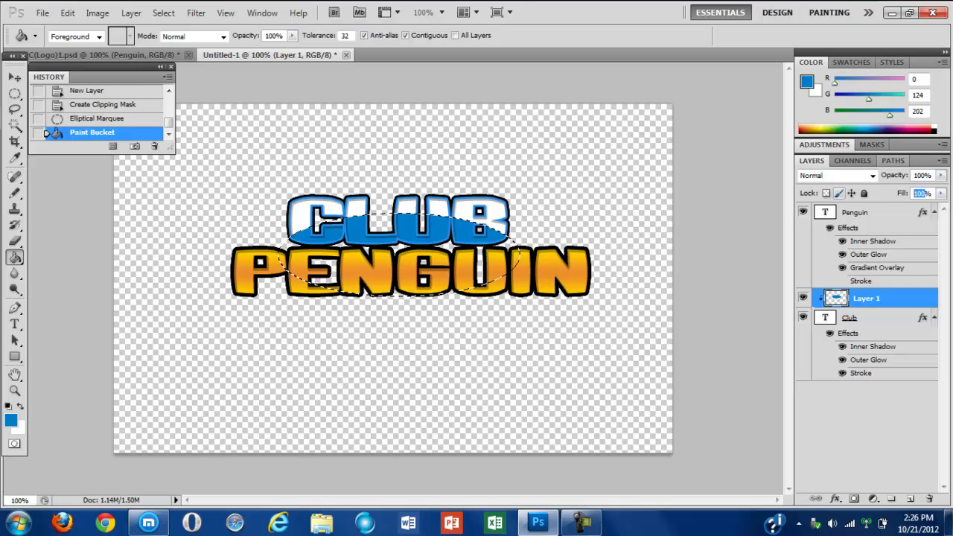
text(32)
key(Return)
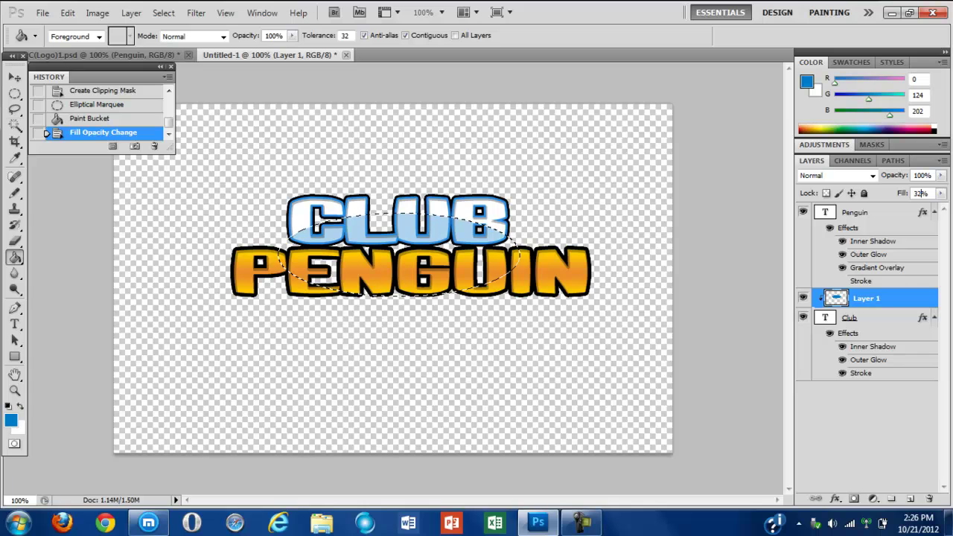
click(15, 125)
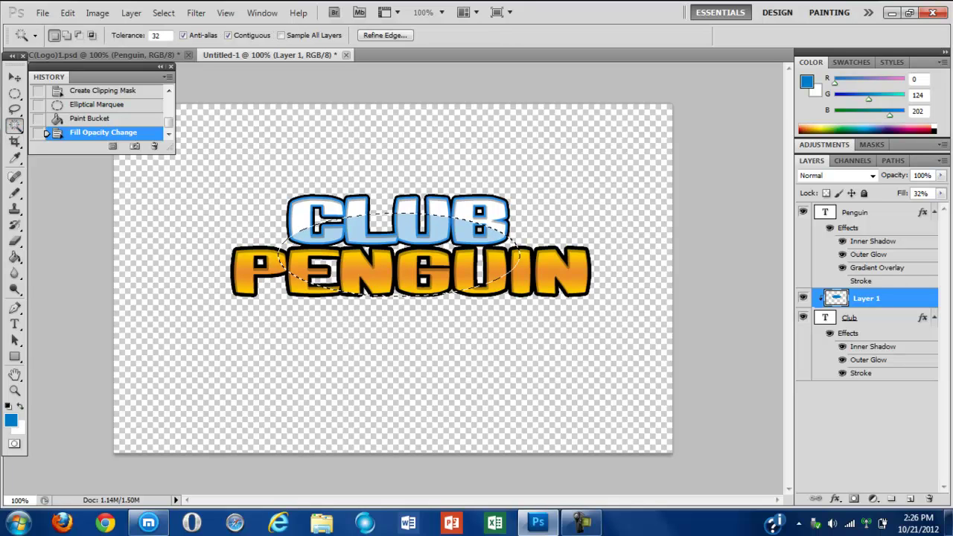
key(ctrl+d)
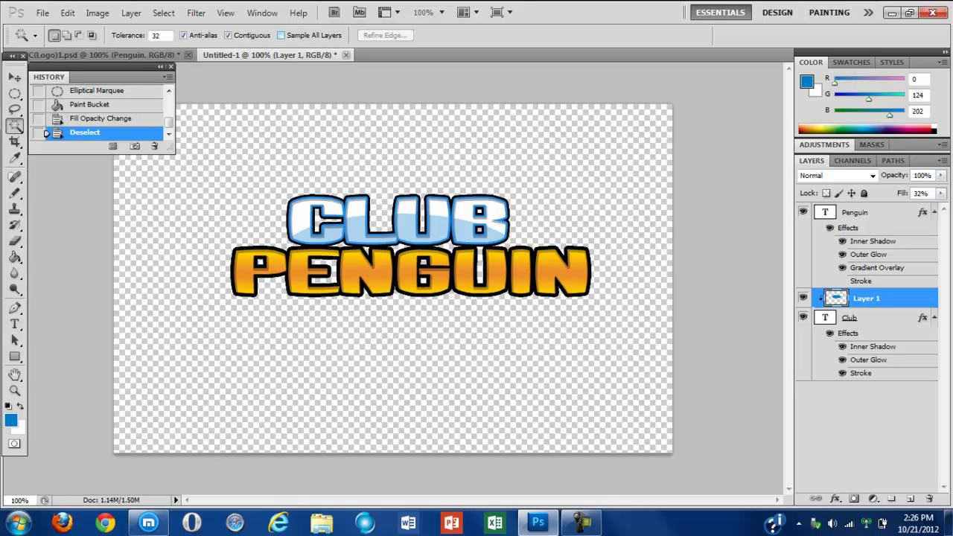
- Set the font size of the whole Penguin text to 50 pt and commit the edit
click(15, 325)
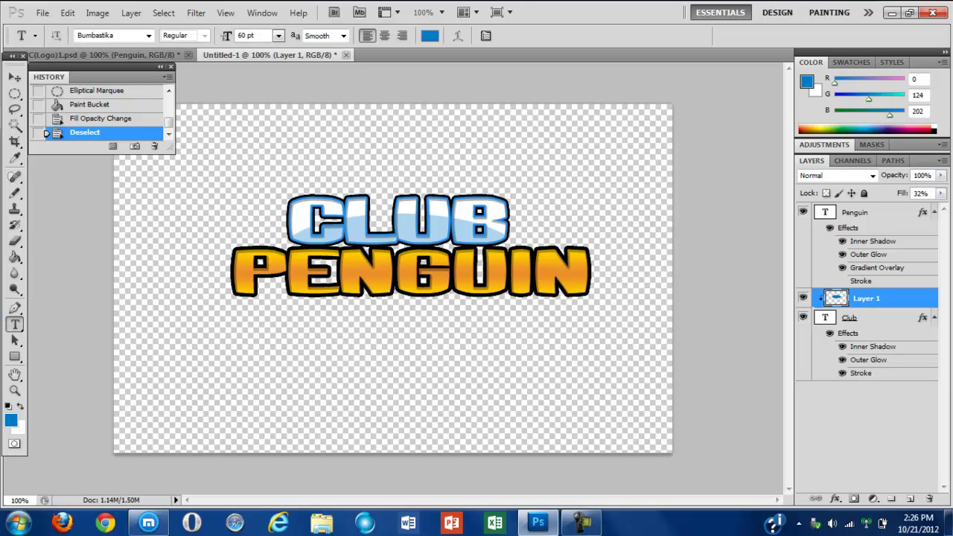
click(534, 271)
double_click(573, 271)
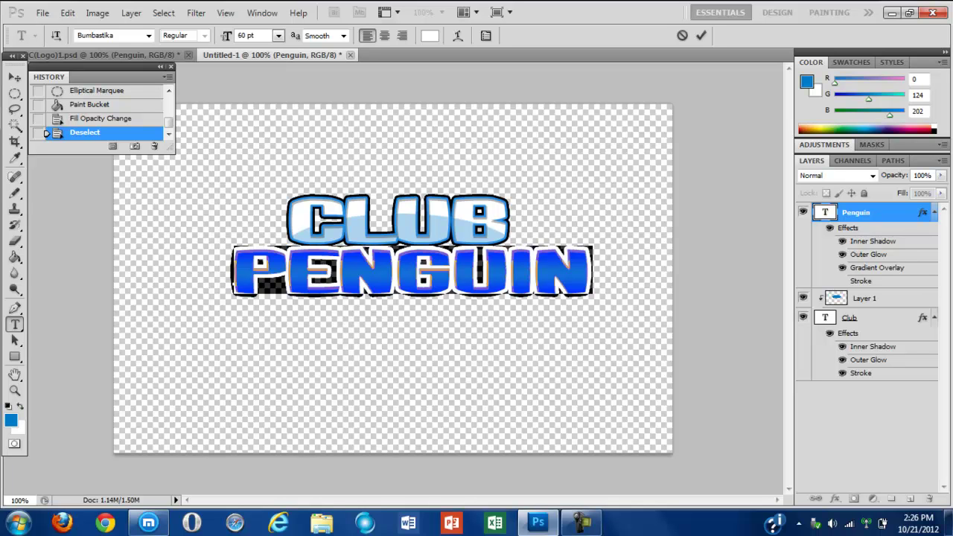
drag(247, 35, 235, 35)
text(50)
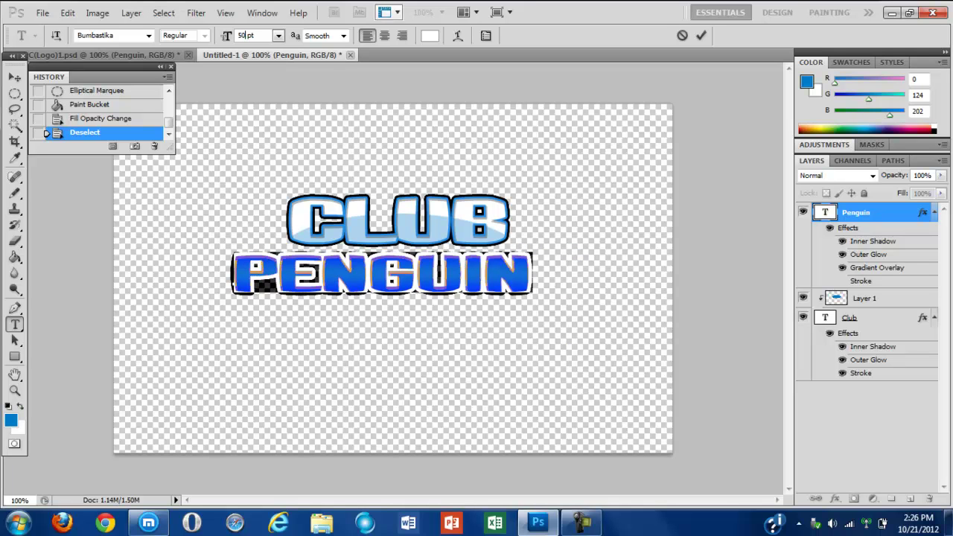
click(700, 35)
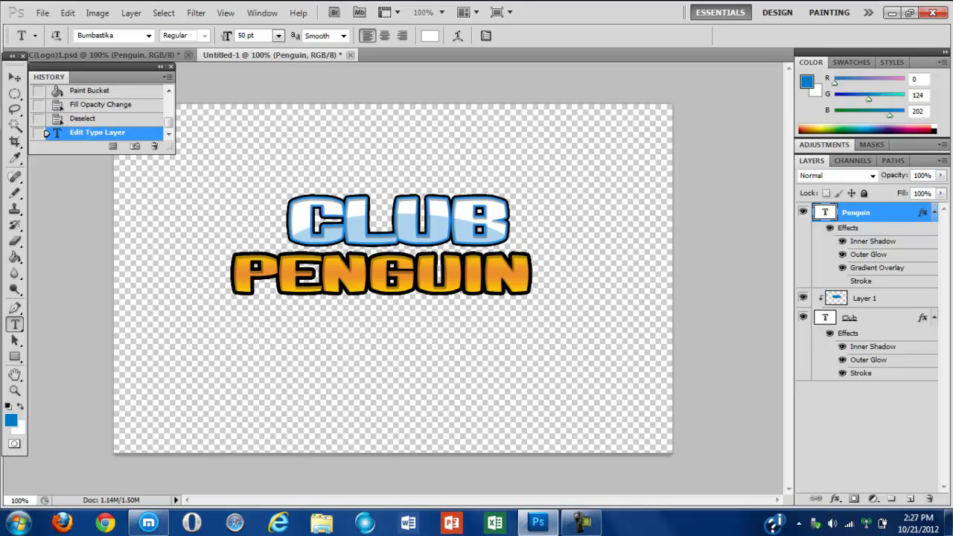
- Move the Penguin text so it sits centred directly beneath the CLUB text
click(14, 78)
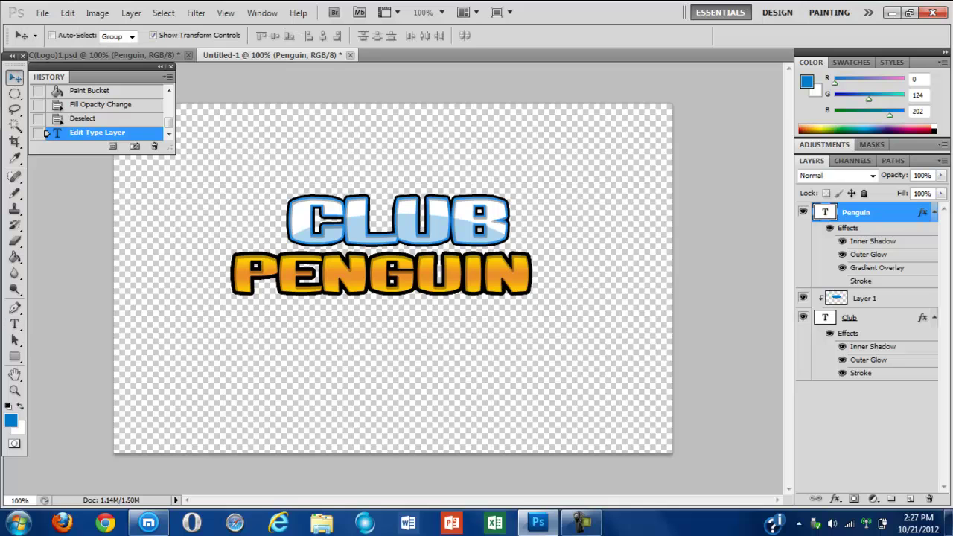
drag(382, 273, 399, 261)
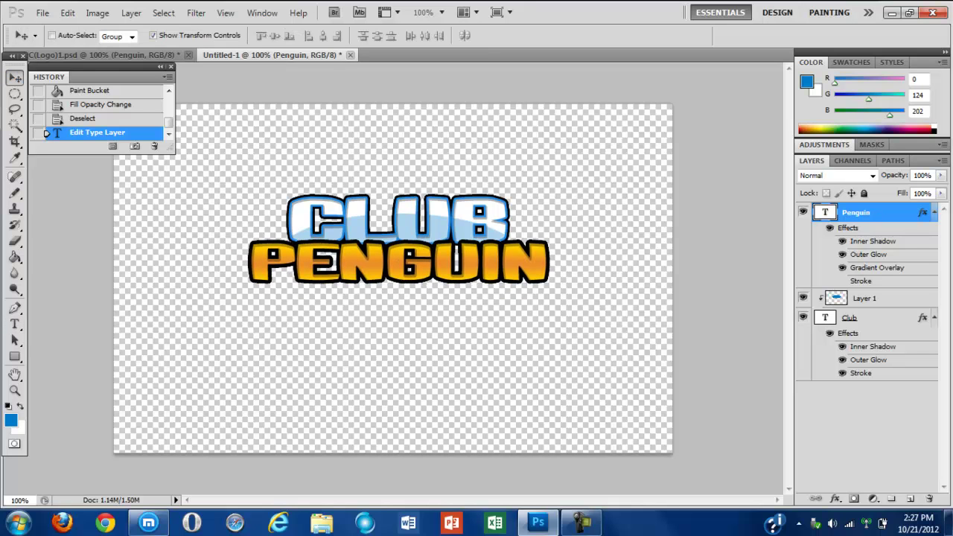
drag(399, 261, 399, 268)
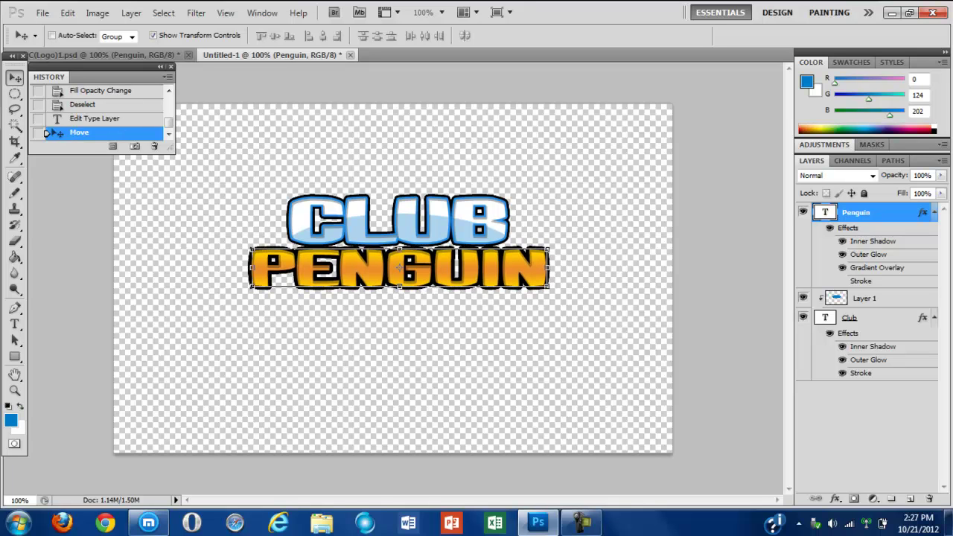
- Nudge the Penguin text slightly to the right so it sits centred beneath the CLUB text
key(Right)
key(Right)
key(Right)
key(Right)
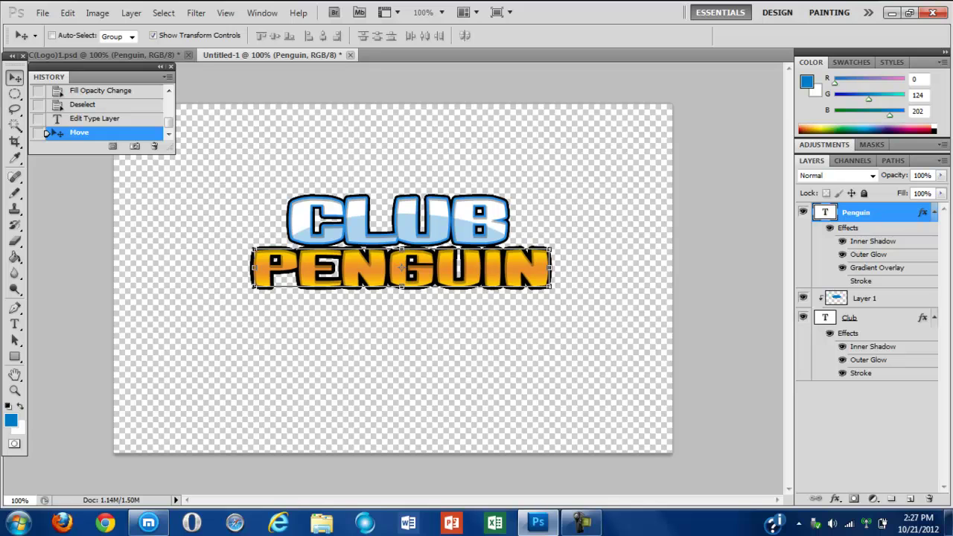
key(Left)
- Set the size of the Club layer's black outer glow to 7 px and apply the layer style
double_click(889, 317)
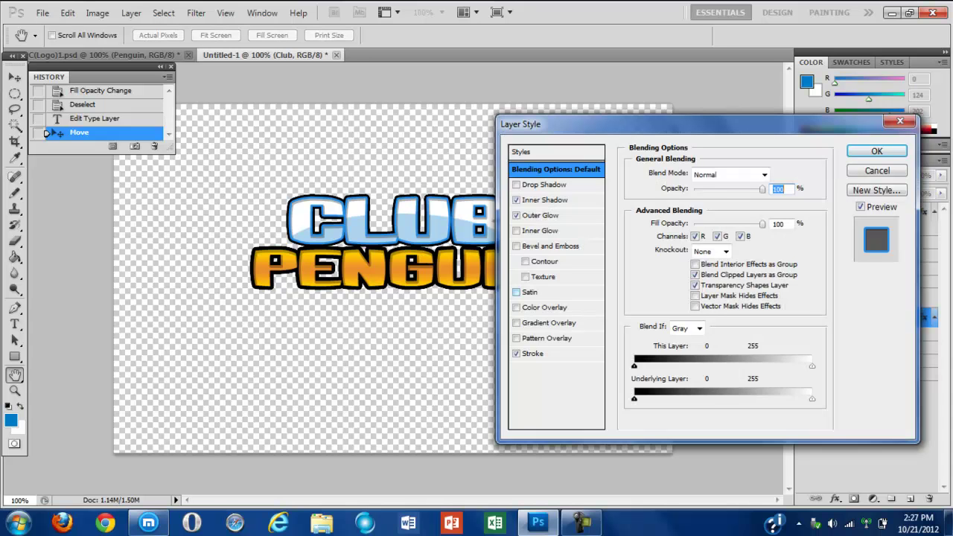
click(542, 216)
click(766, 288)
text(67)
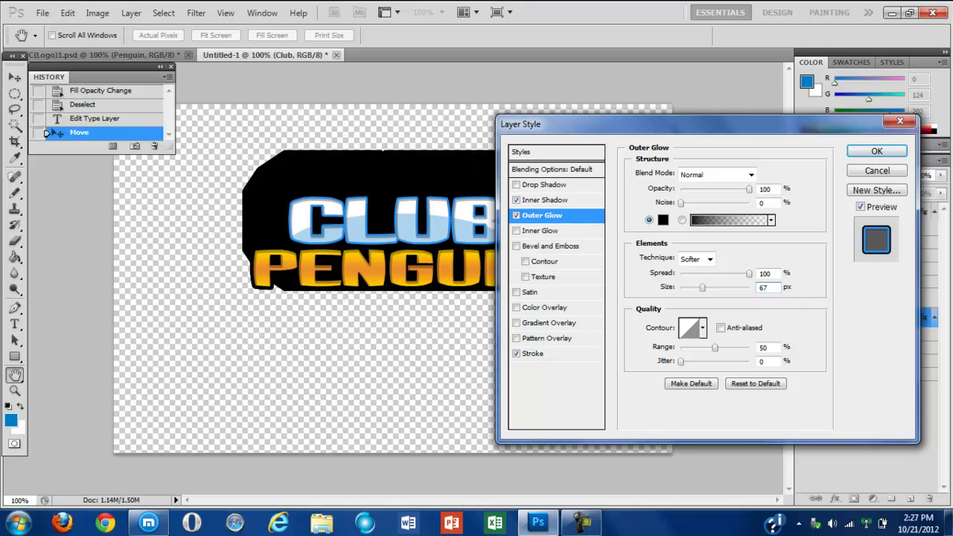
key(BackSpace)
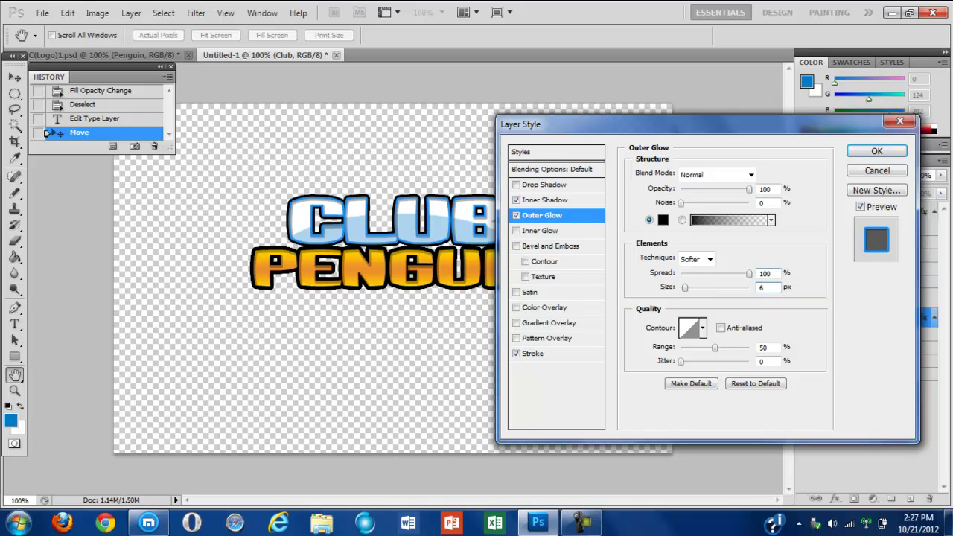
key(BackSpace)
text(8)
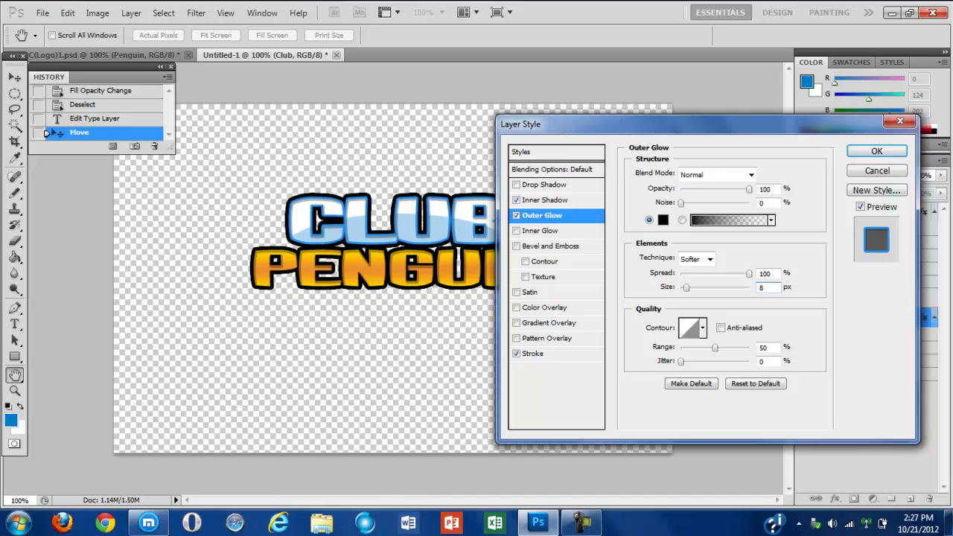
key(BackSpace)
text(7)
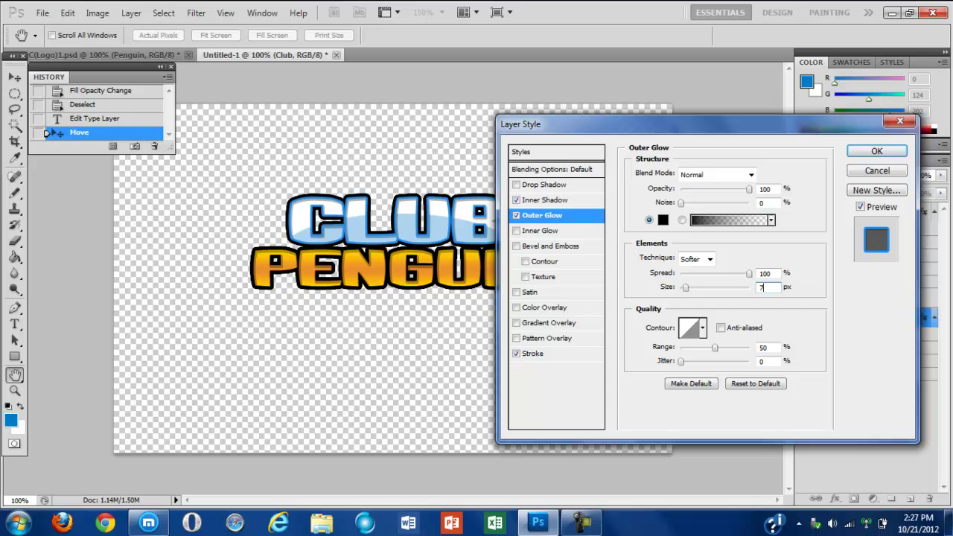
key(Return)
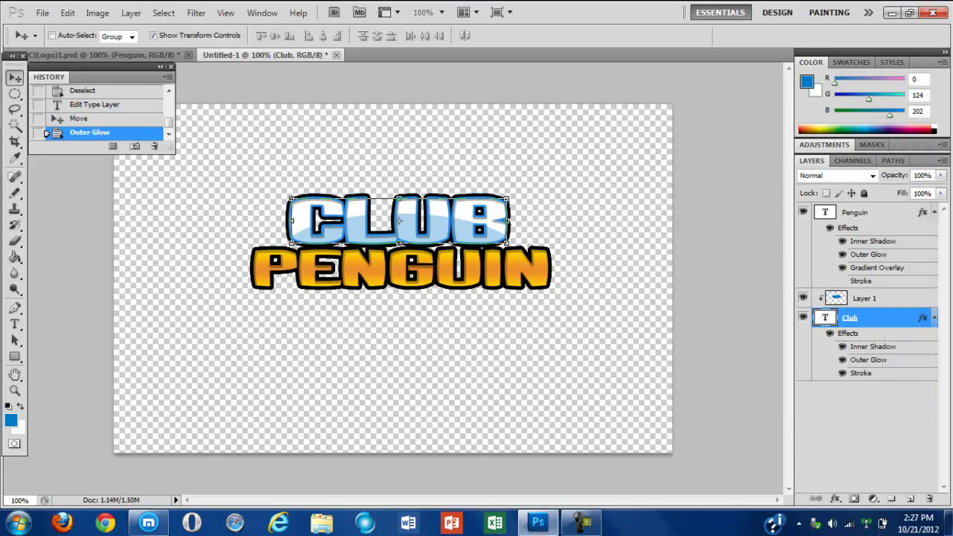
- Deselect all layers, compare the lettering with the finished logo in the other open document, and return to Untitled-1
click(867, 417)
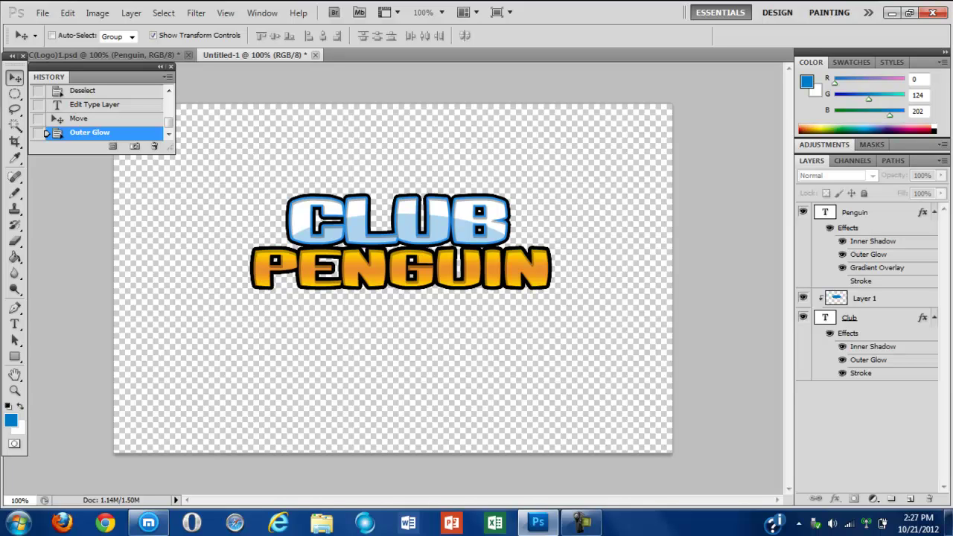
click(104, 54)
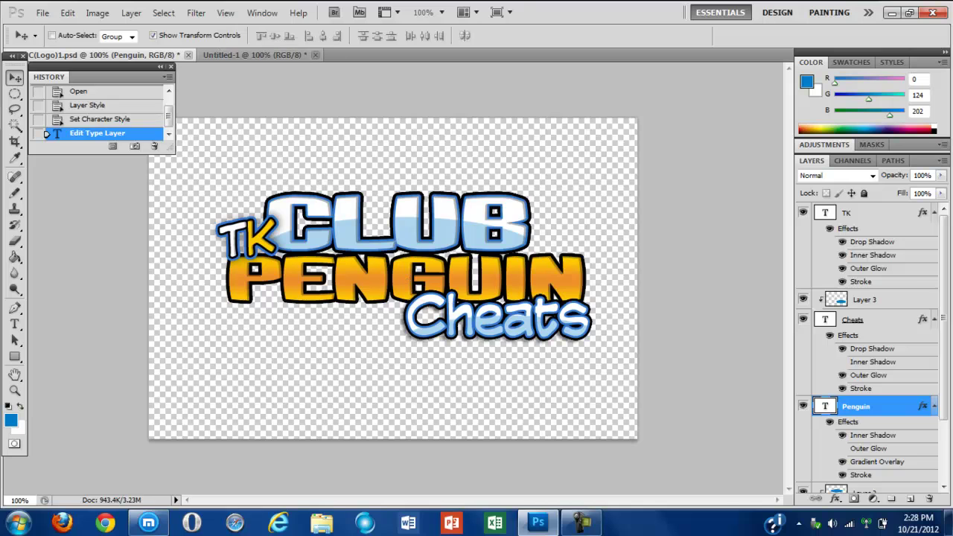
click(253, 55)
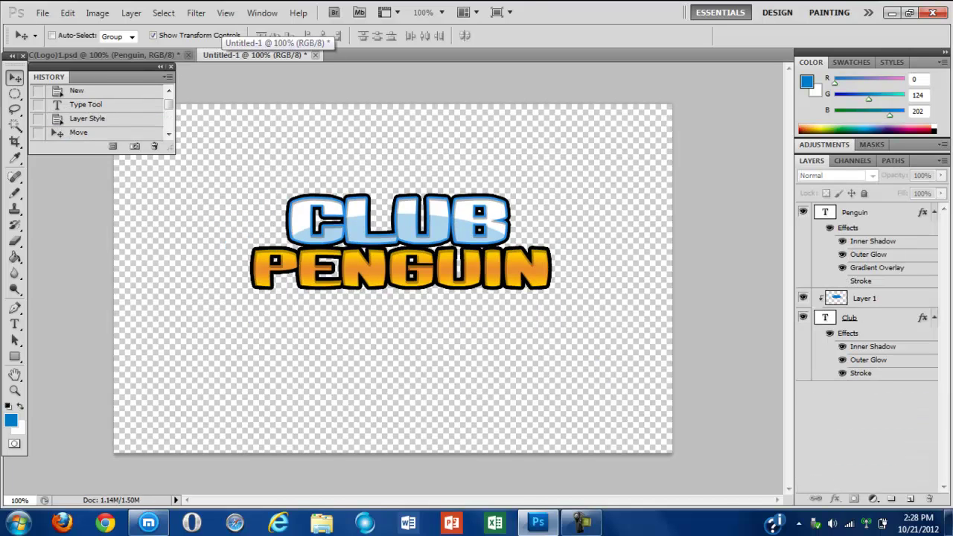